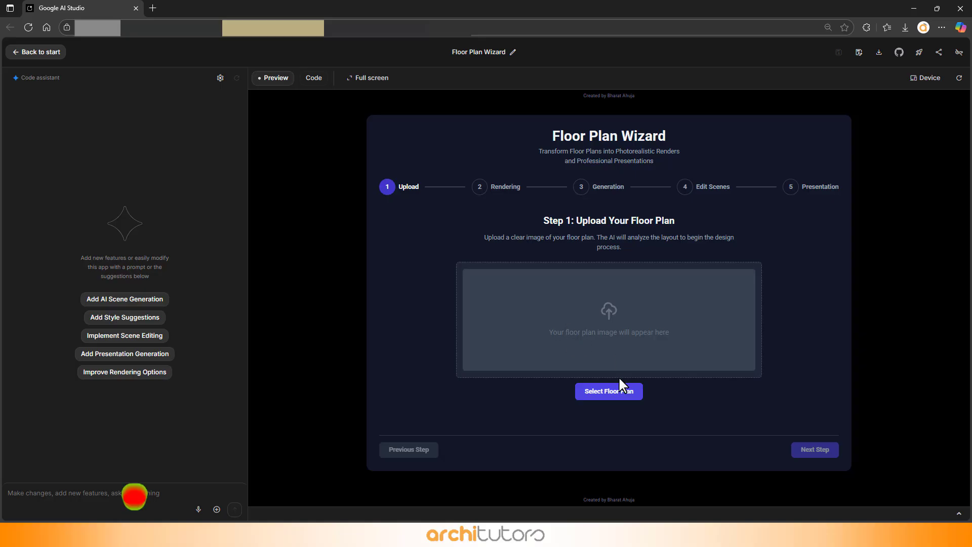
- Upload the cafe floor plan screenshot, then preview the original full screen in Photos
{"action": "left_click", "coordinate": [617, 391]}
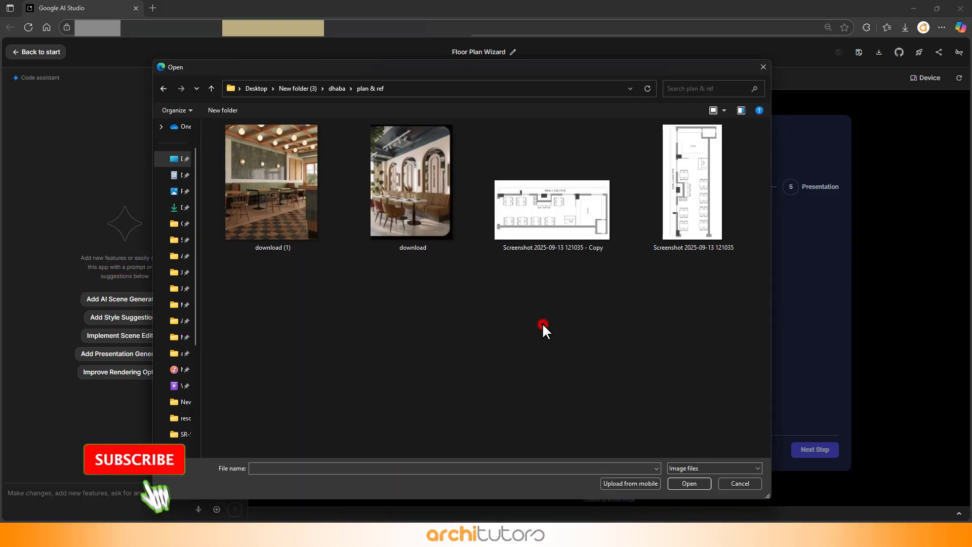
{"action": "double_click", "coordinate": [566, 229]}
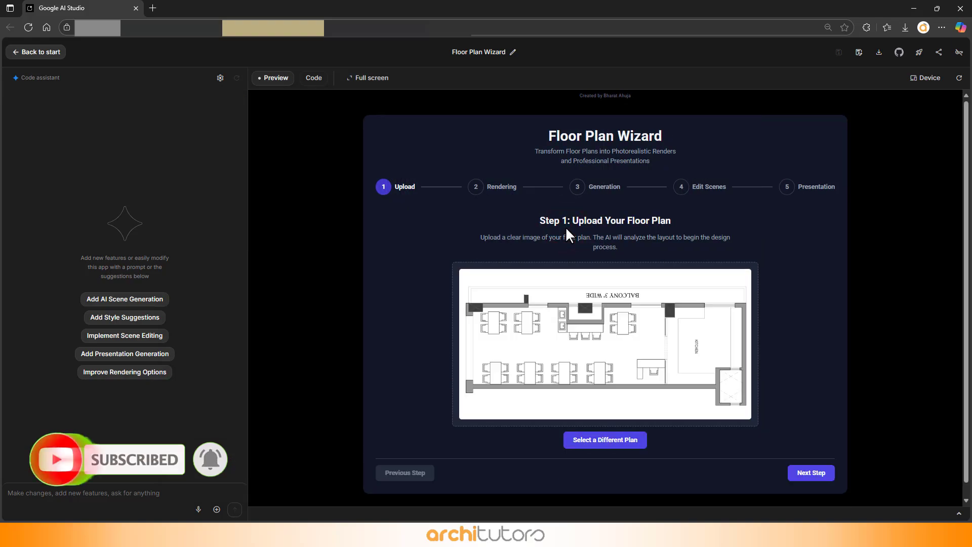
{"action": "left_click", "coordinate": [273, 164]}
{"action": "double_click", "coordinate": [273, 165]}
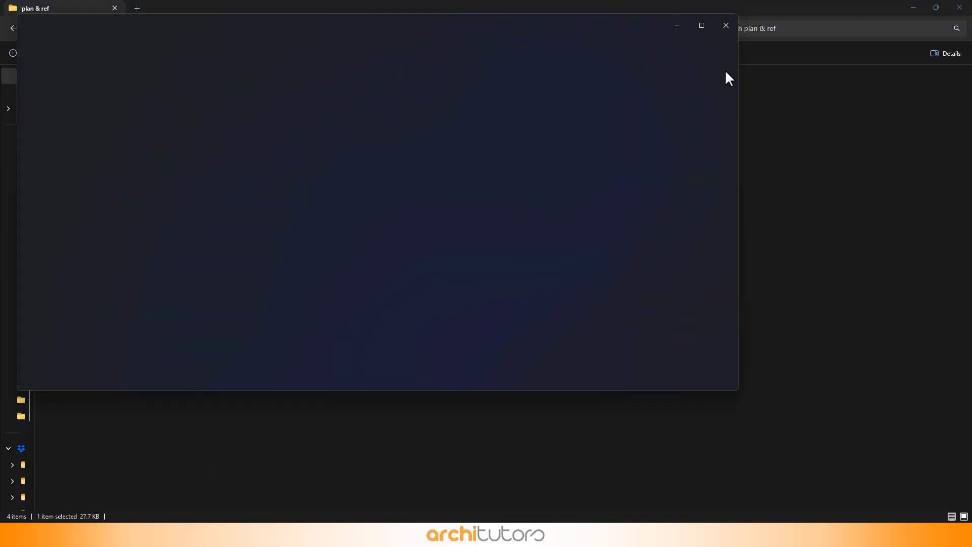
{"action": "left_click", "coordinate": [698, 23]}
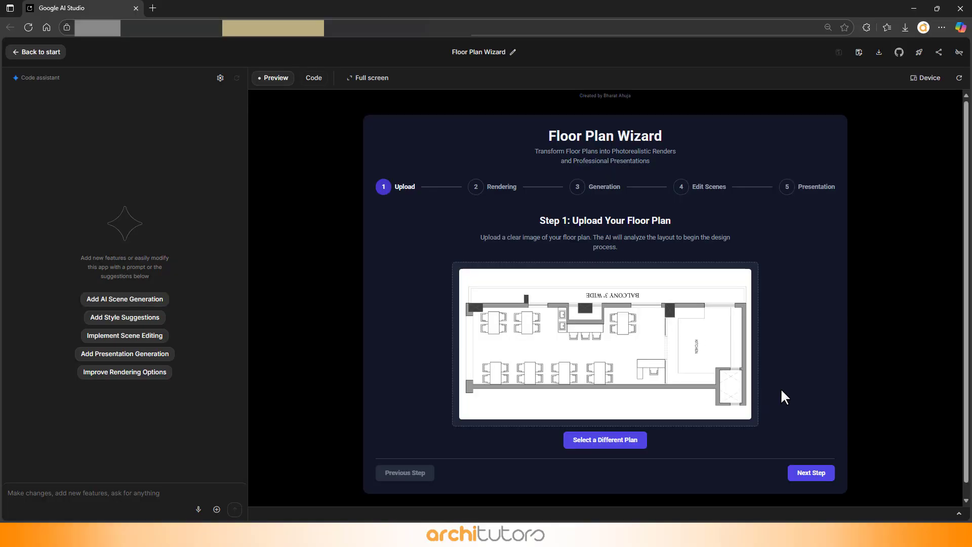
{"action": "scroll", "coordinate": [794, 273], "scroll_direction": "down", "scroll_amount": 1}
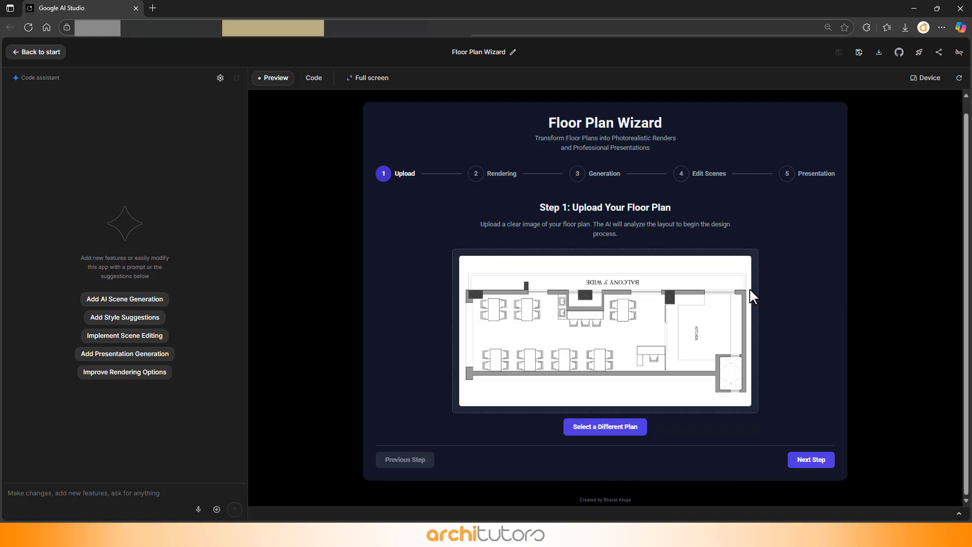
- Generate four AI top-down renderings of the cleaned floor plan
{"action": "left_click", "coordinate": [803, 460]}
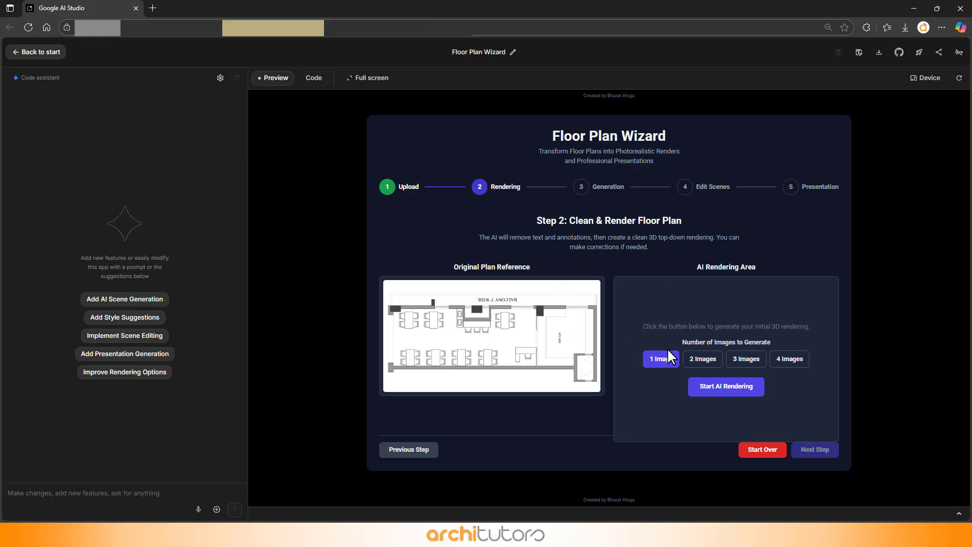
{"action": "left_click", "coordinate": [790, 361]}
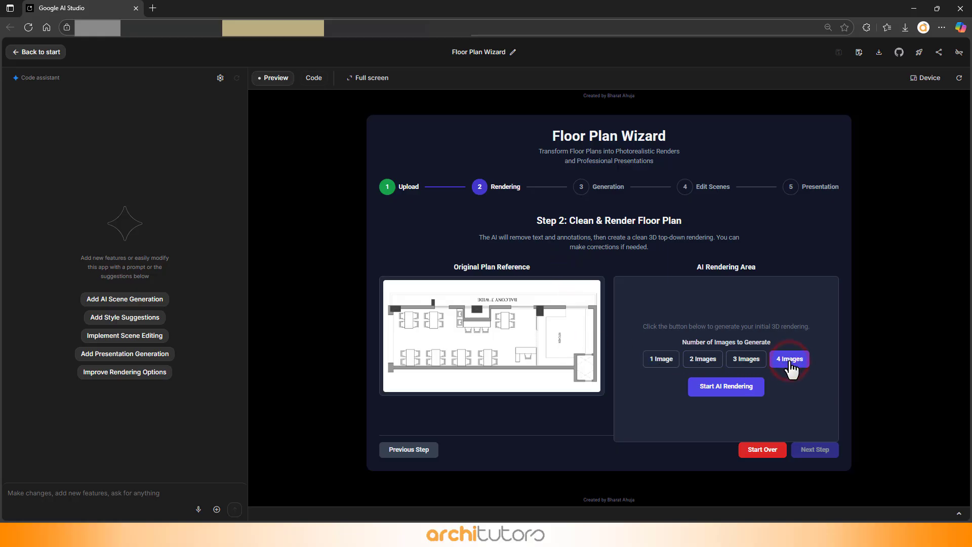
{"action": "left_click", "coordinate": [718, 389]}
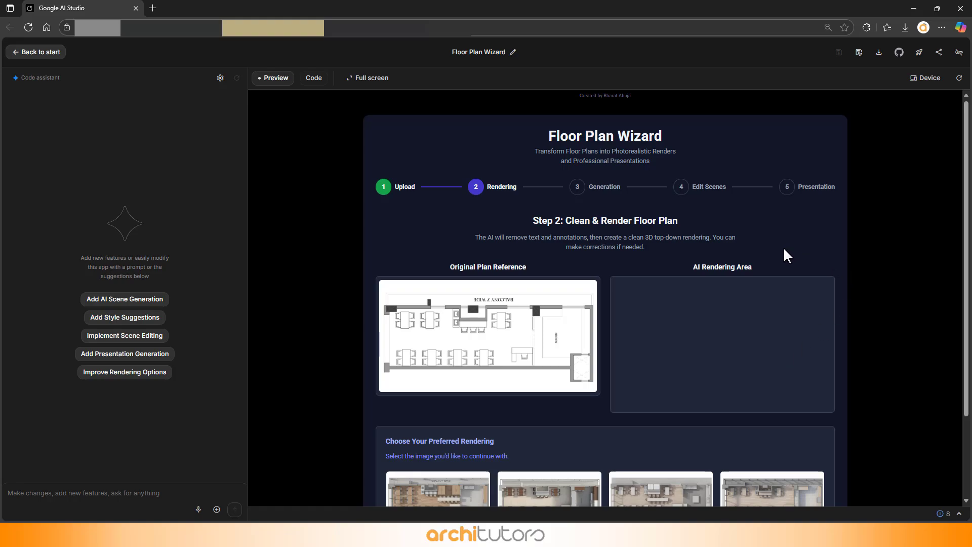
{"action": "scroll", "coordinate": [785, 250], "scroll_direction": "down", "scroll_amount": 1}
{"action": "scroll", "coordinate": [703, 199], "scroll_direction": "down", "scroll_amount": 1}
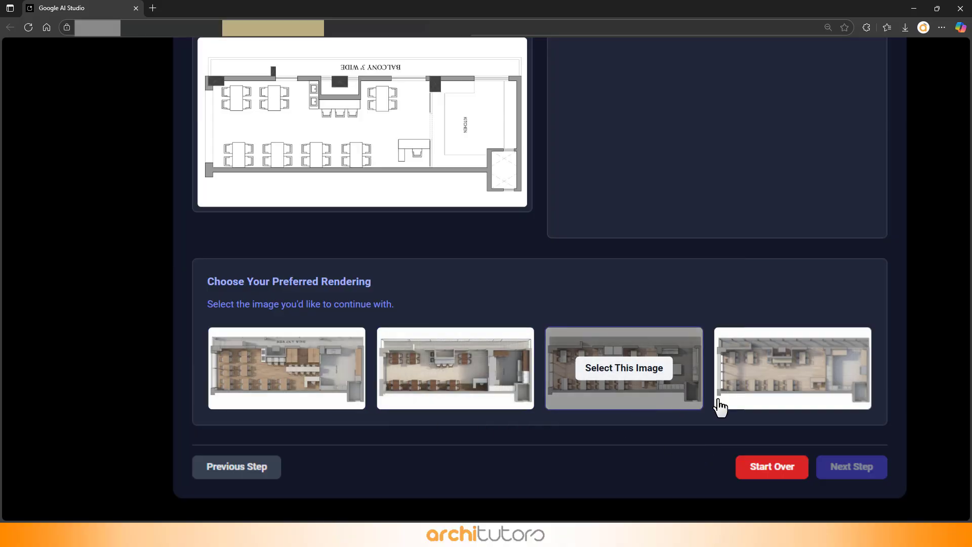
{"action": "mouse_move", "coordinate": [772, 490]}
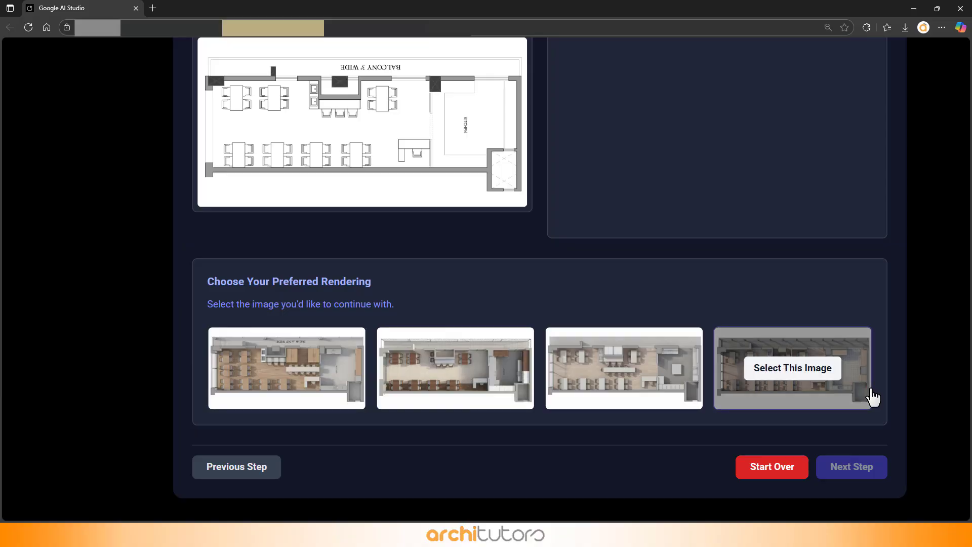
- Select and confirm the fourth rendering as the top-down render
{"action": "left_click", "coordinate": [873, 397]}
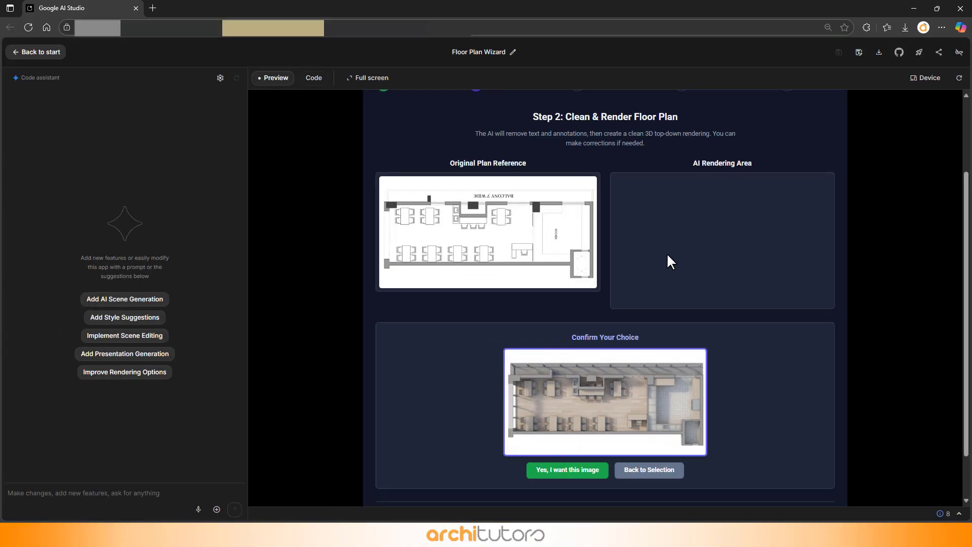
{"action": "scroll", "coordinate": [667, 254], "scroll_direction": "down", "scroll_amount": 1}
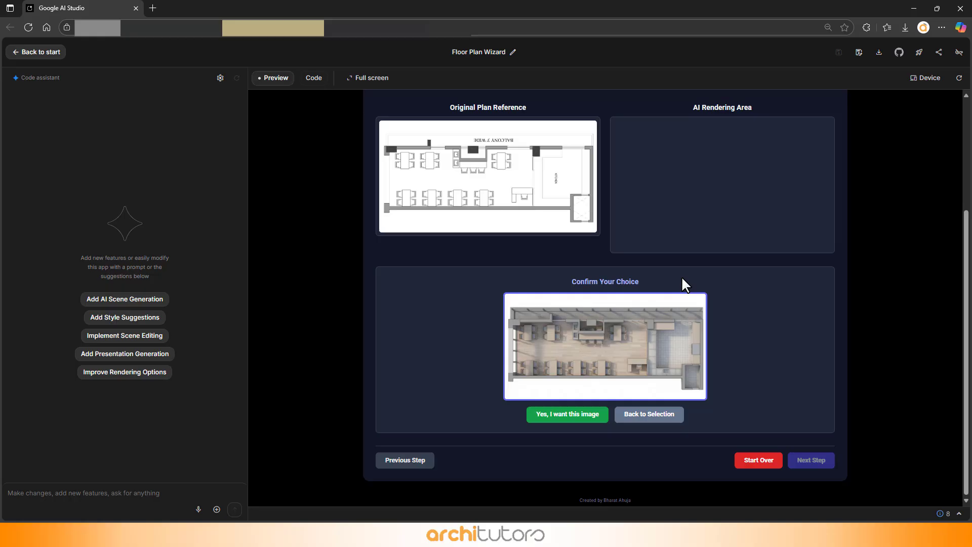
{"action": "left_click", "coordinate": [579, 416]}
{"action": "scroll", "coordinate": [589, 395], "scroll_direction": "up", "scroll_amount": 1}
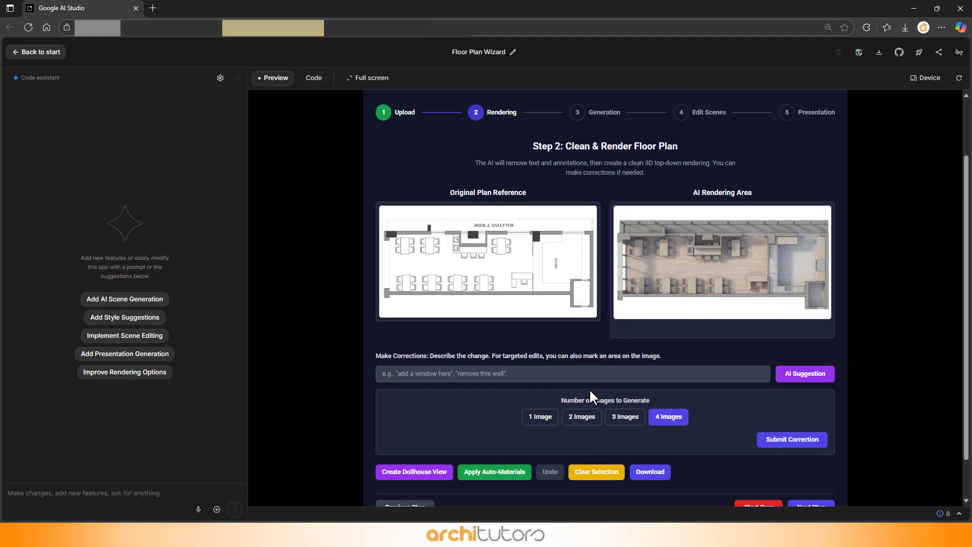
{"action": "scroll", "coordinate": [590, 396], "scroll_direction": "up", "scroll_amount": 1}
{"action": "scroll", "coordinate": [590, 397], "scroll_direction": "down", "scroll_amount": 1}
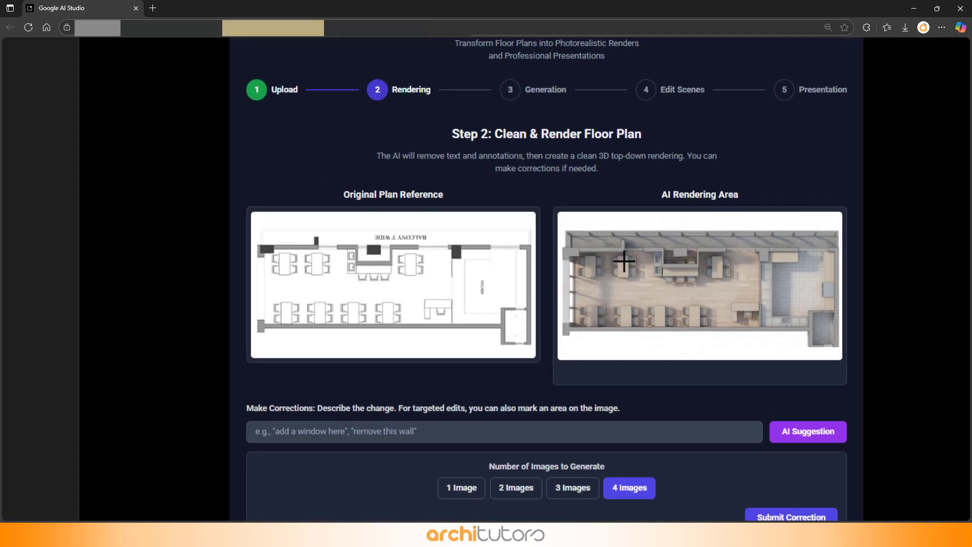
- Mark the dining tables, request 'make table countertop Marble', and confirm the first corrected result
{"action": "mouse_move", "coordinate": [624, 256]}
{"action": "left_mouse_down"}
{"action": "mouse_move", "coordinate": [623, 278]}
{"action": "mouse_move", "coordinate": [591, 278]}
{"action": "mouse_move", "coordinate": [591, 321]}
{"action": "mouse_move", "coordinate": [691, 317]}
{"action": "left_mouse_up"}
{"action": "left_click_drag", "start_coordinate": [717, 259], "coordinate": [717, 264]}
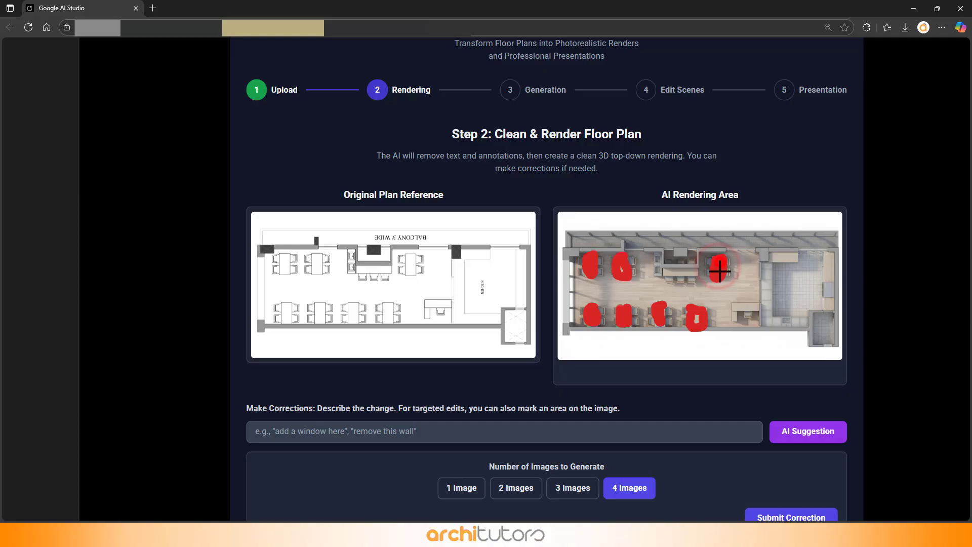
{"action": "scroll", "coordinate": [716, 264], "scroll_direction": "down", "scroll_amount": 2}
{"action": "left_click", "coordinate": [360, 338]}
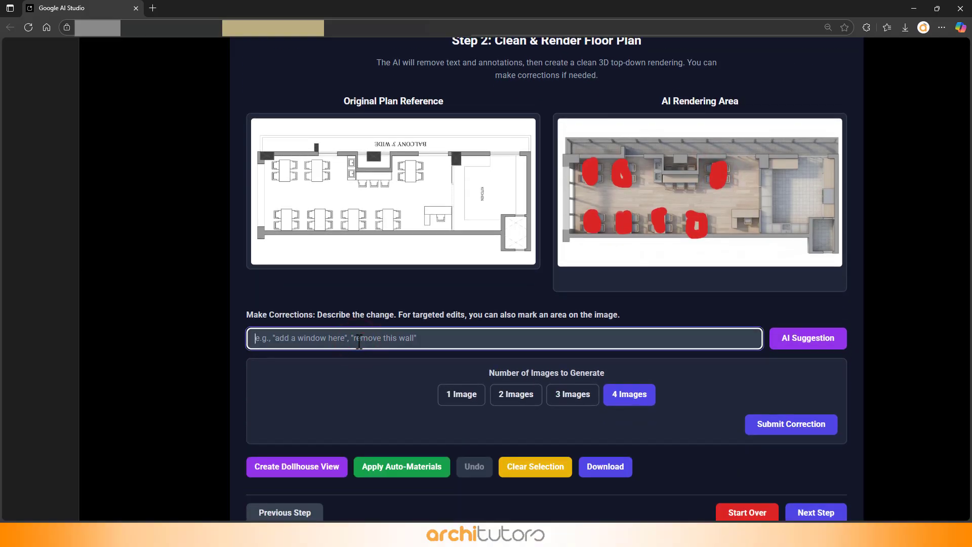
{"action": "type", "text": "make table counte"}
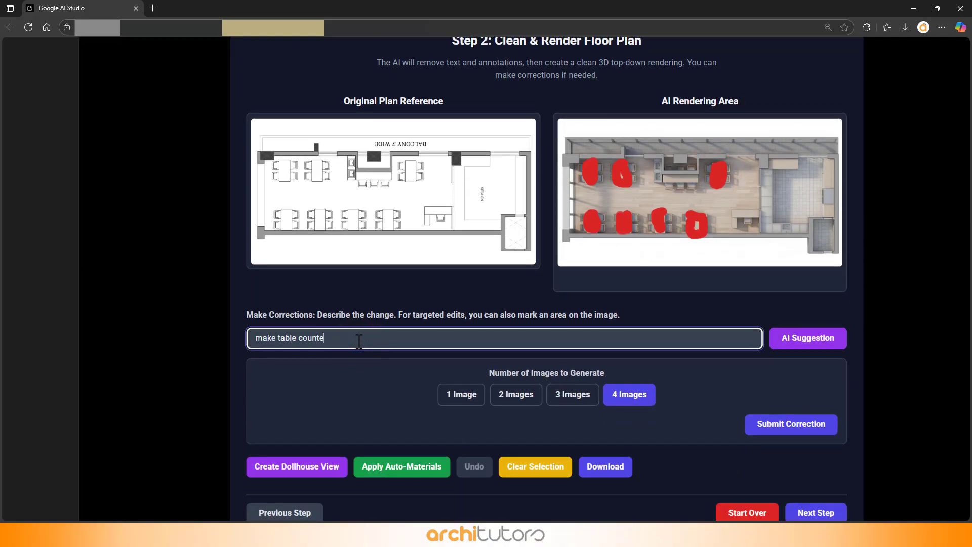
{"action": "type", "text": "rtop Marble"}
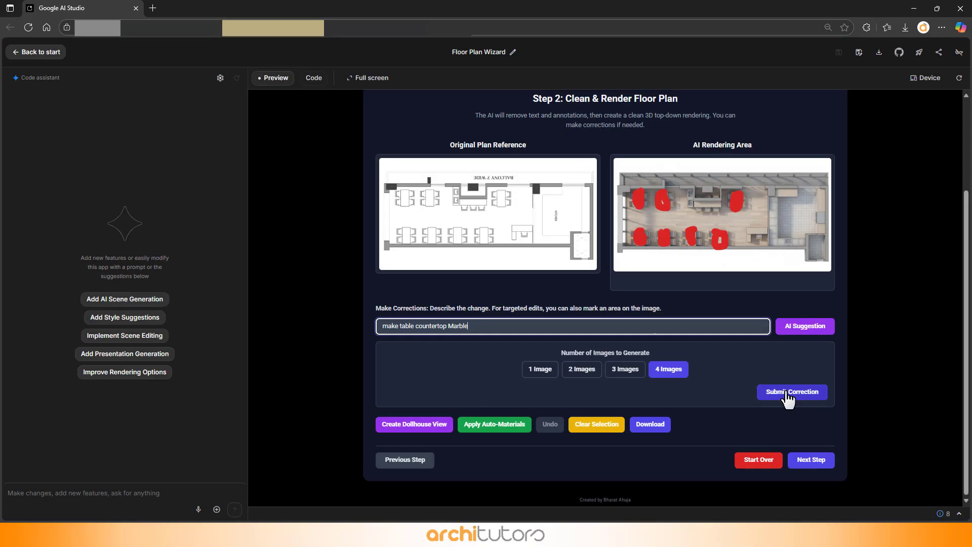
{"action": "left_click", "coordinate": [787, 394]}
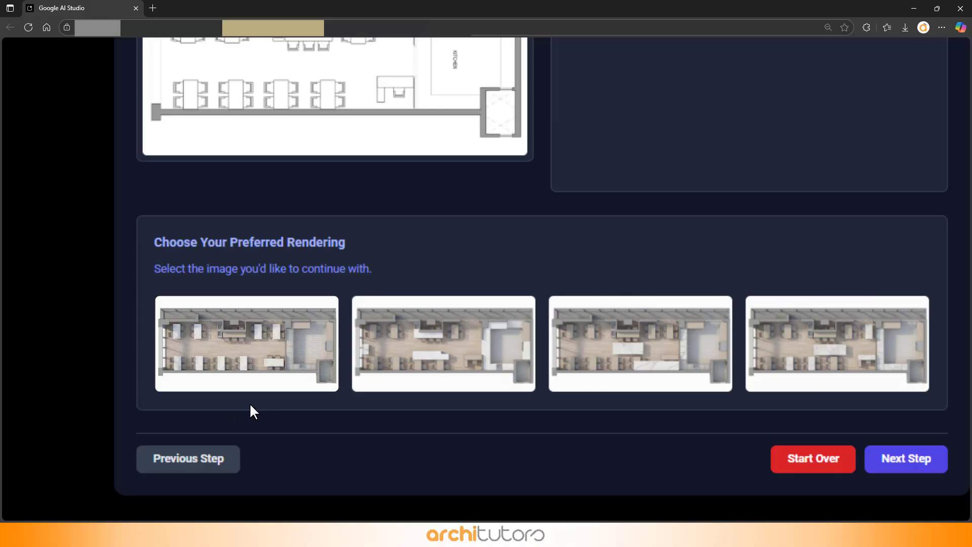
{"action": "mouse_move", "coordinate": [247, 344]}
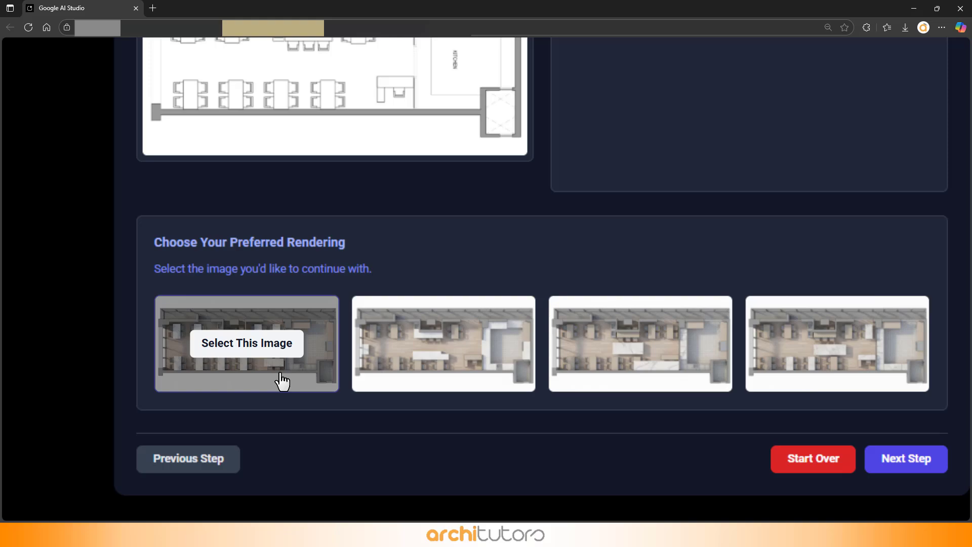
{"action": "left_click", "coordinate": [281, 381]}
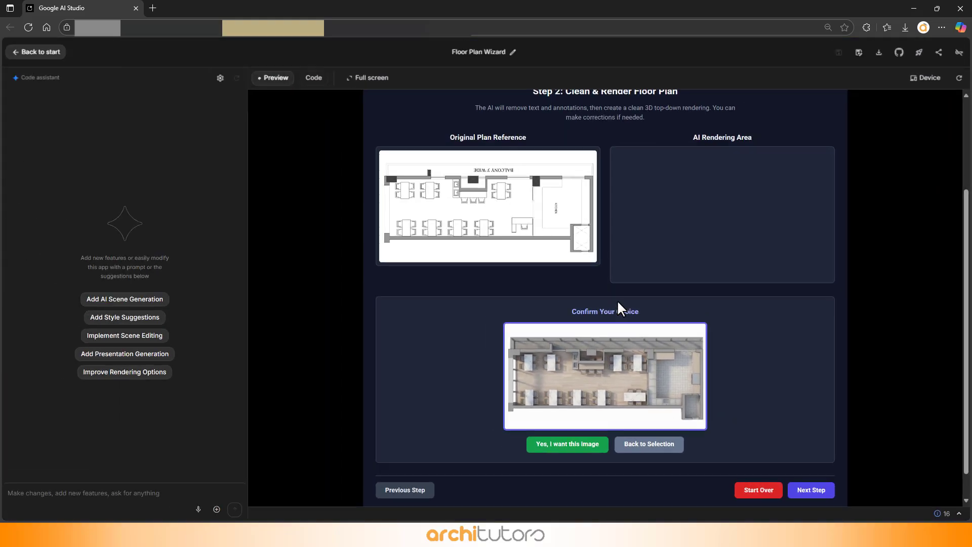
{"action": "scroll", "coordinate": [608, 342], "scroll_direction": "down", "scroll_amount": 1}
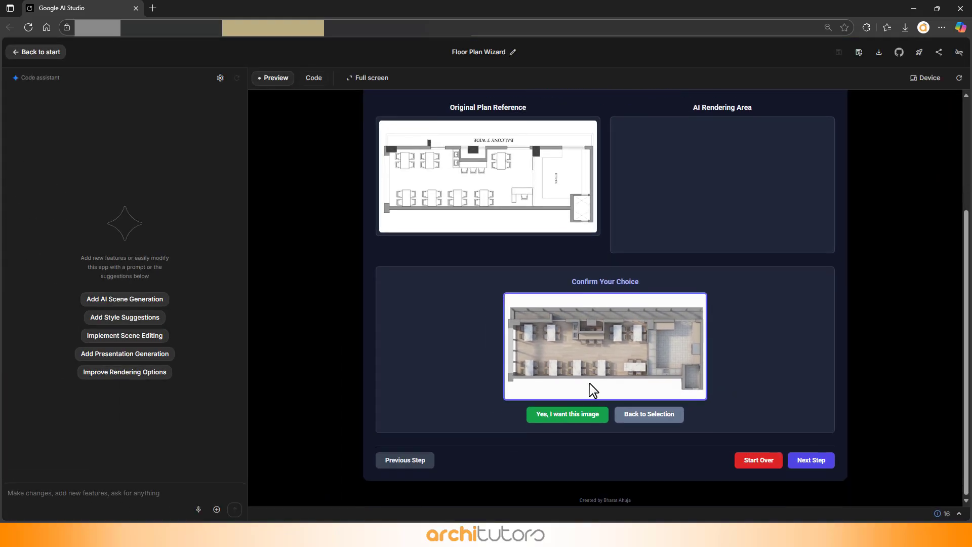
{"action": "left_click", "coordinate": [573, 416]}
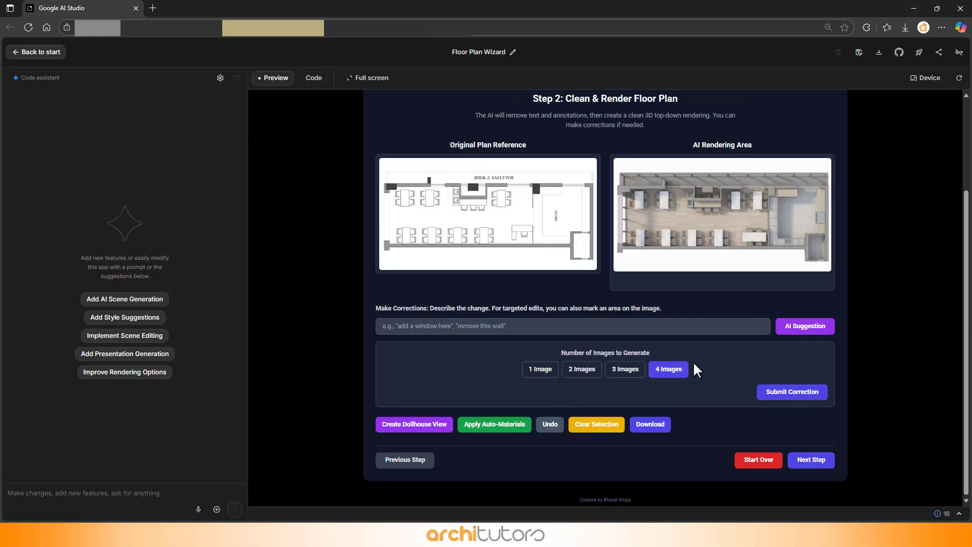
- Place numbered viewpoint markers along the cafe dining aisle on the Step 3 plan
{"action": "left_click", "coordinate": [821, 461]}
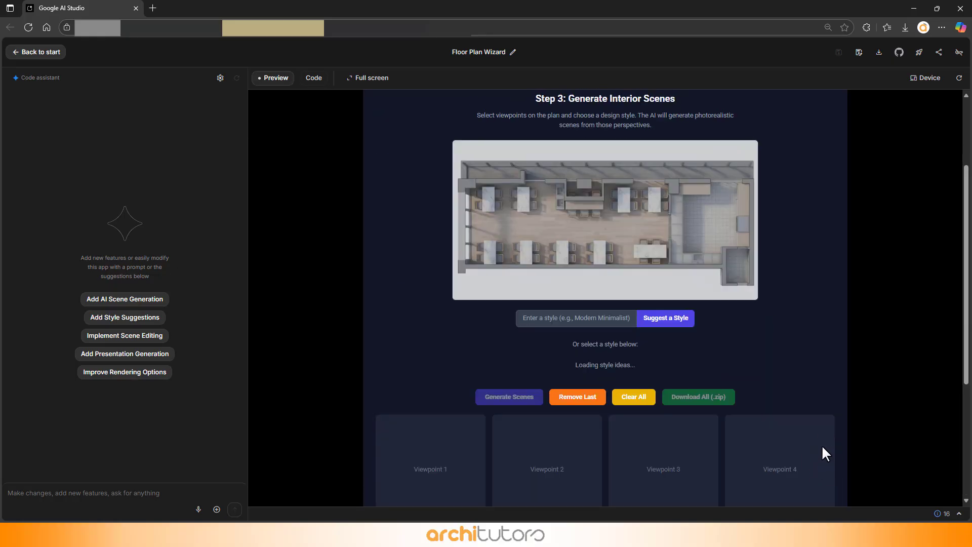
{"action": "scroll", "coordinate": [841, 325], "scroll_direction": "up", "scroll_amount": 2}
{"action": "left_click_drag", "start_coordinate": [676, 199], "coordinate": [541, 196]}
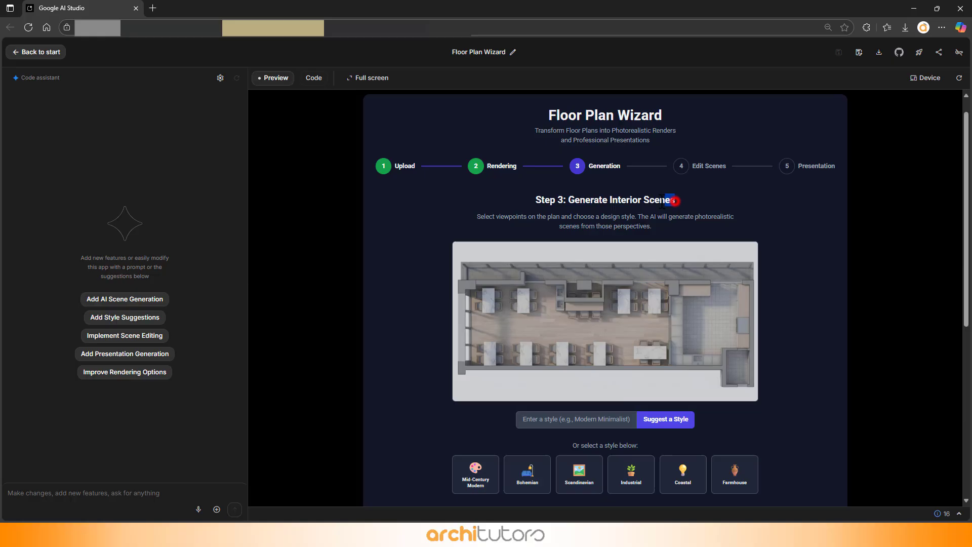
{"action": "scroll", "coordinate": [669, 244], "scroll_direction": "down", "scroll_amount": 1}
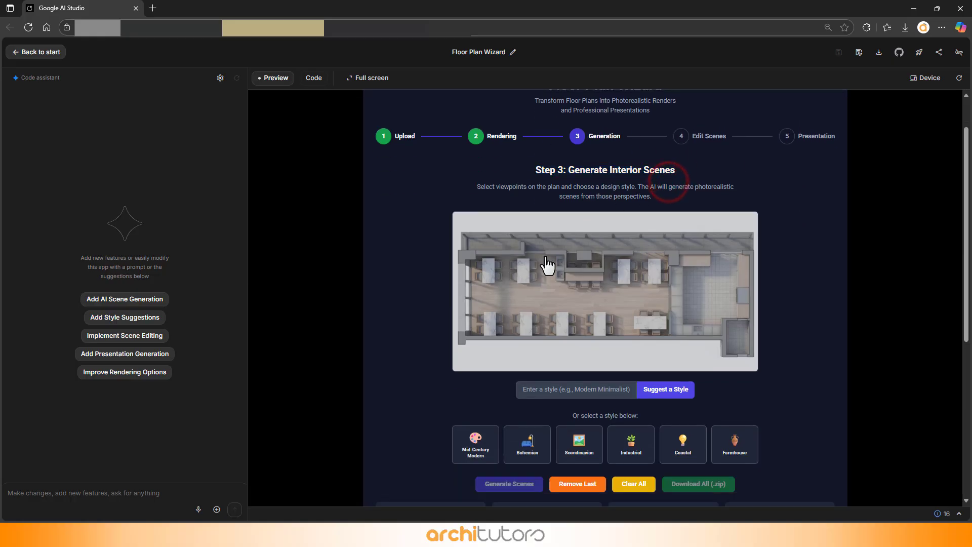
{"action": "left_click", "coordinate": [502, 296]}
{"action": "left_click", "coordinate": [523, 296]}
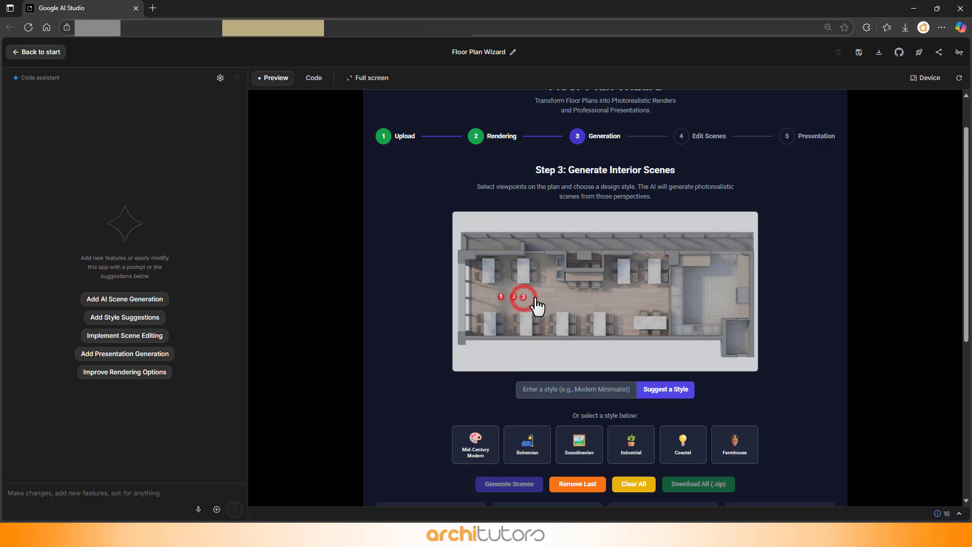
{"action": "left_click", "coordinate": [544, 296]}
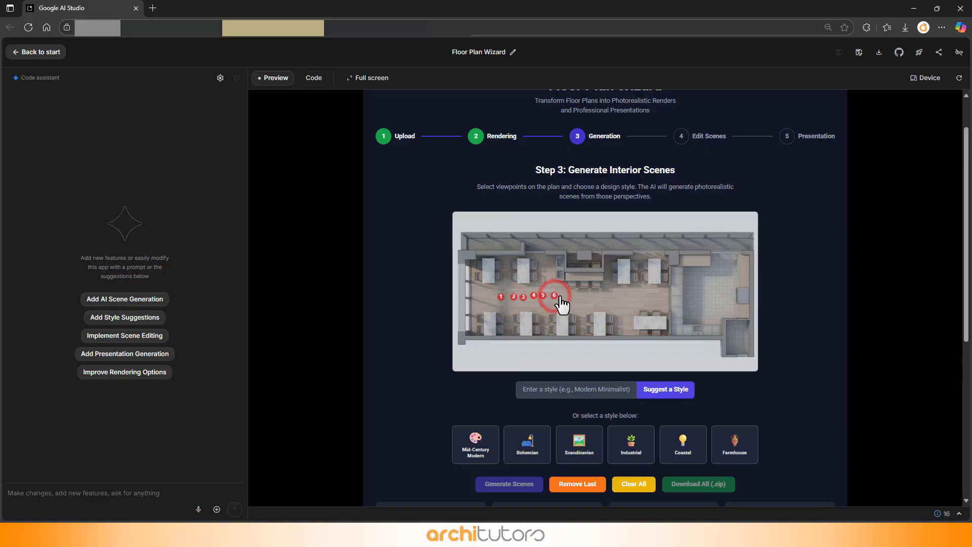
{"action": "left_click", "coordinate": [545, 297]}
{"action": "scroll", "coordinate": [551, 246], "scroll_direction": "down", "scroll_amount": 1}
{"action": "scroll", "coordinate": [551, 246], "scroll_direction": "down", "scroll_amount": 1}
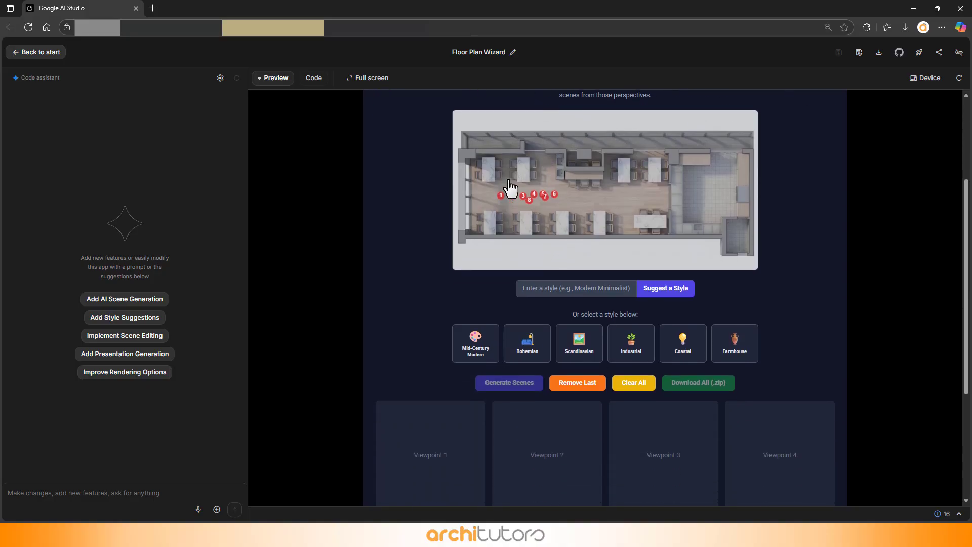
- Try the custom style description field and a preset style card such as Scandinavian
{"action": "left_click", "coordinate": [563, 289]}
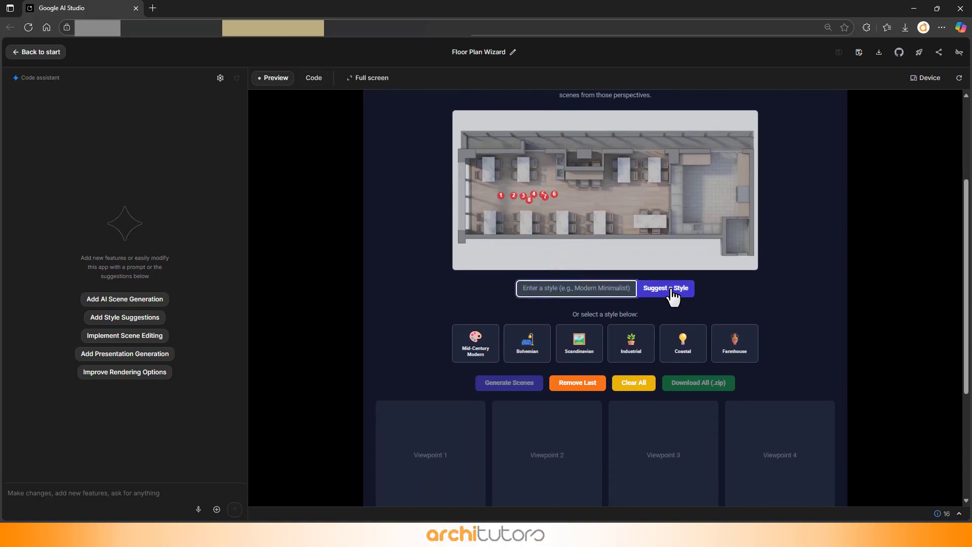
{"action": "left_click", "coordinate": [469, 308]}
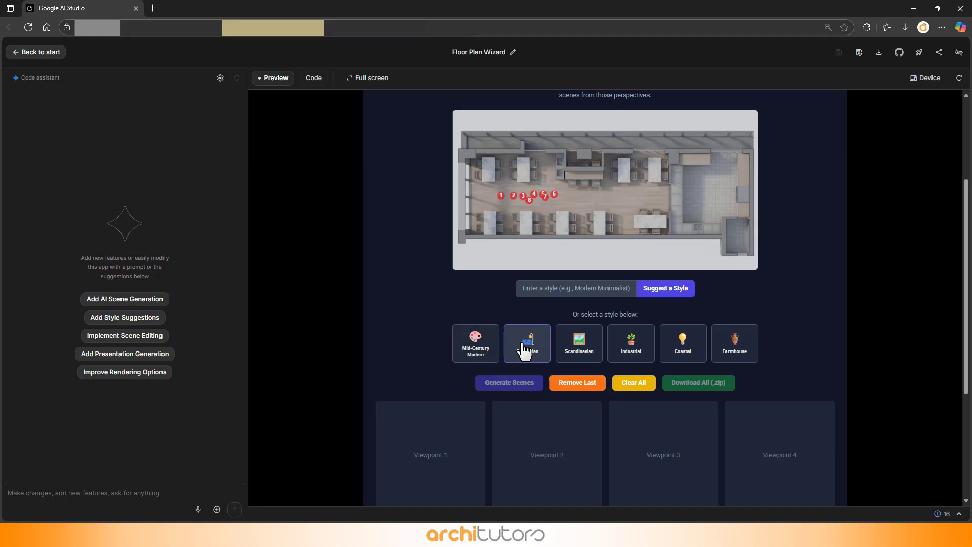
{"action": "left_click", "coordinate": [574, 347]}
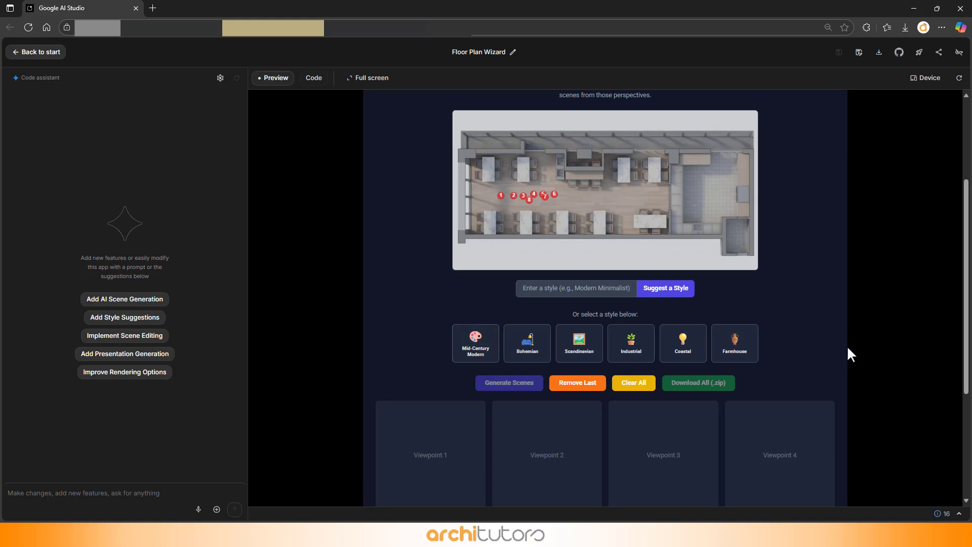
{"action": "scroll", "coordinate": [676, 328], "scroll_direction": "up", "scroll_amount": 1}
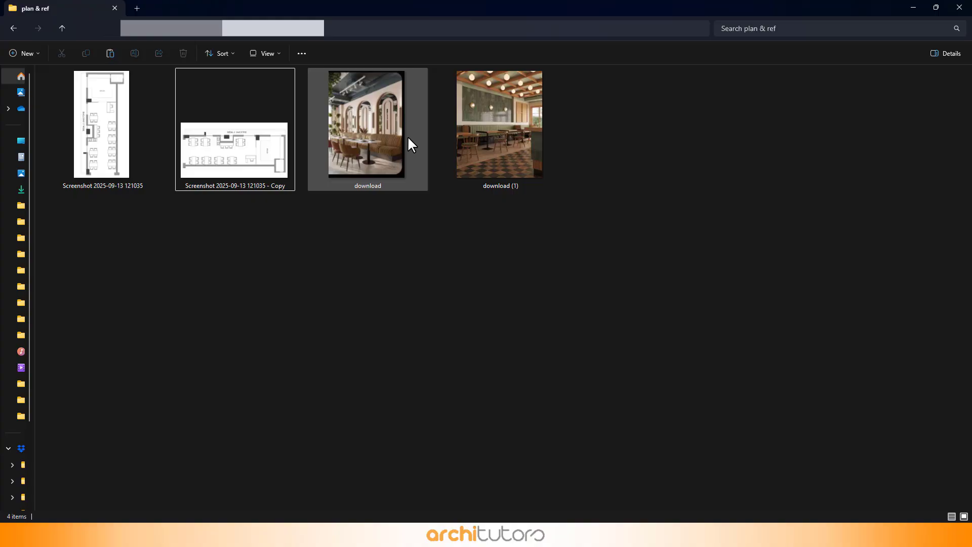
- View the reference cafe photos and attach the download (1) image to Copilot
{"action": "double_click", "coordinate": [408, 138]}
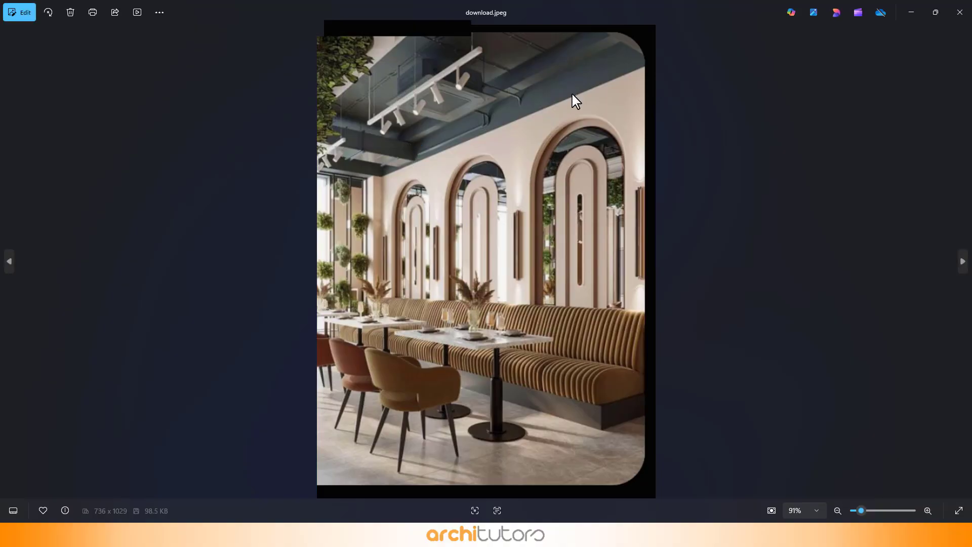
{"action": "left_click", "coordinate": [9, 255]}
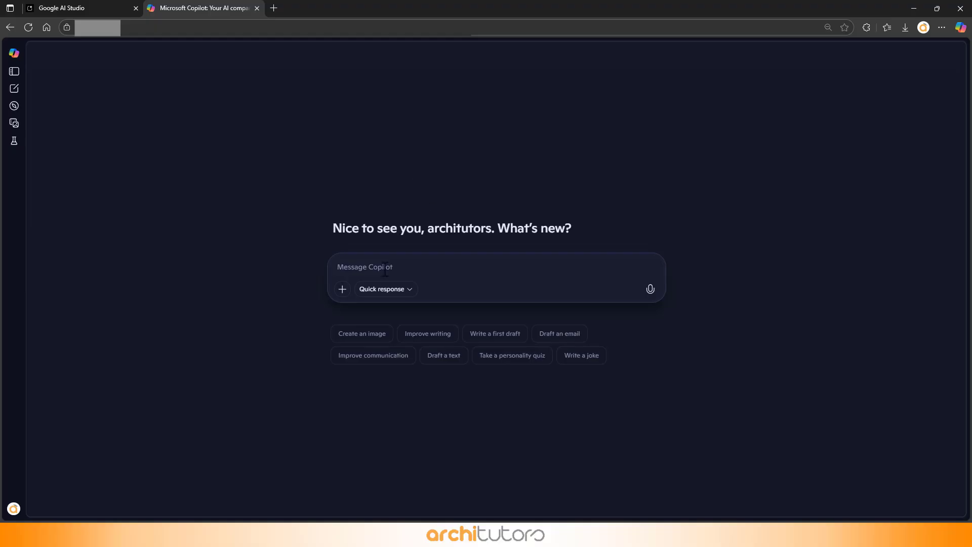
{"action": "left_click", "coordinate": [382, 272]}
{"action": "left_click", "coordinate": [343, 290]}
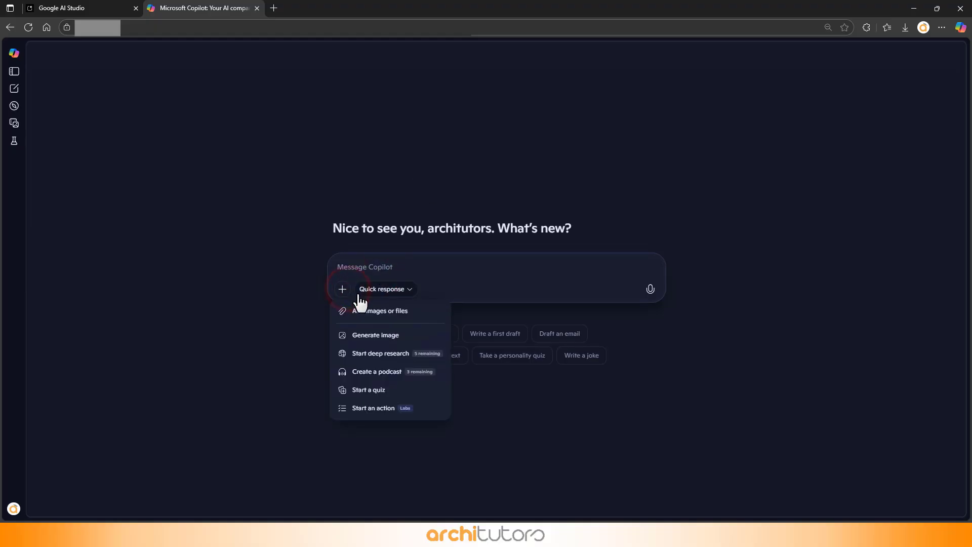
{"action": "left_click", "coordinate": [369, 310]}
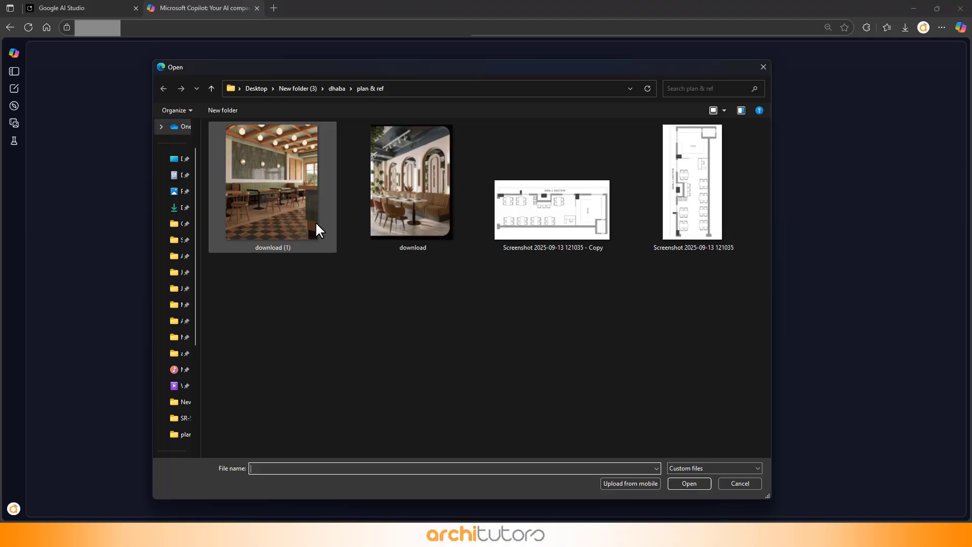
{"action": "double_click", "coordinate": [315, 222]}
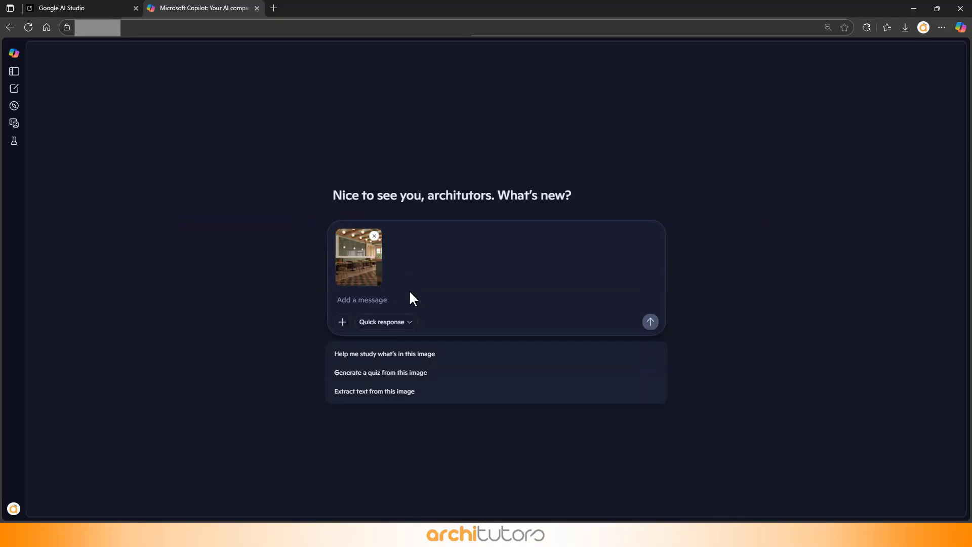
{"action": "type", "text": "extract interior design prompt from this picture"}
- Get Copilot's interior design prompt as one paragraph and copy it
{"action": "key", "text": "Return"}
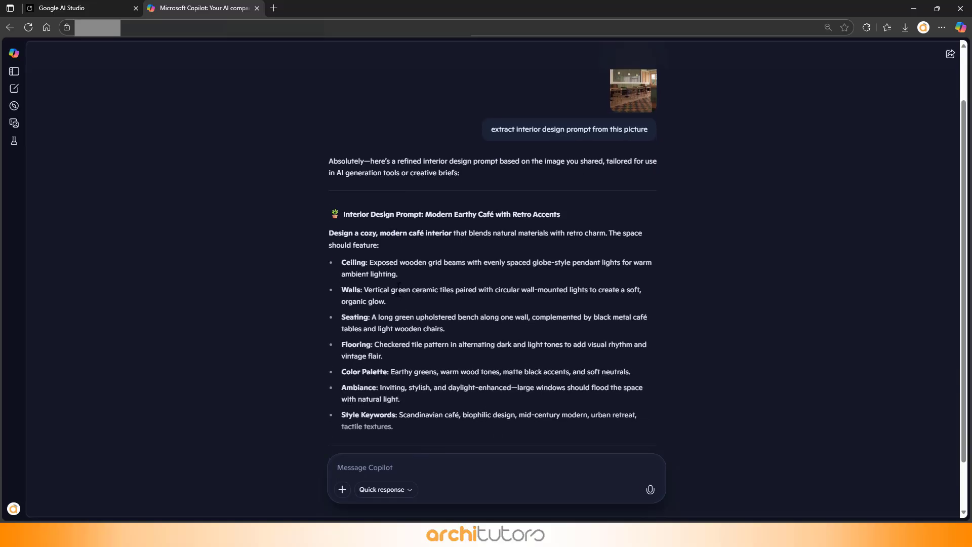
{"action": "type", "text": "in a paragraph"}
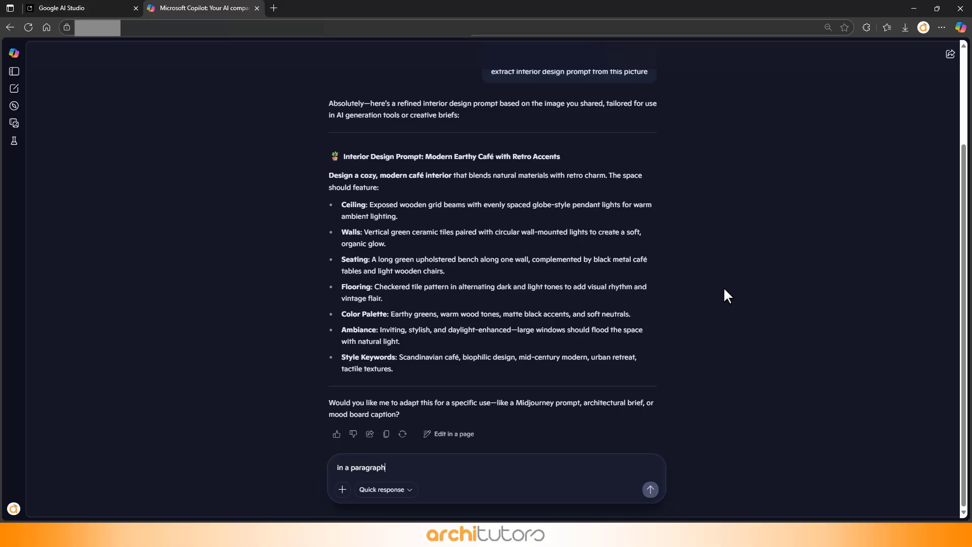
{"action": "type", "text": "?"}
{"action": "key", "text": "Return"}
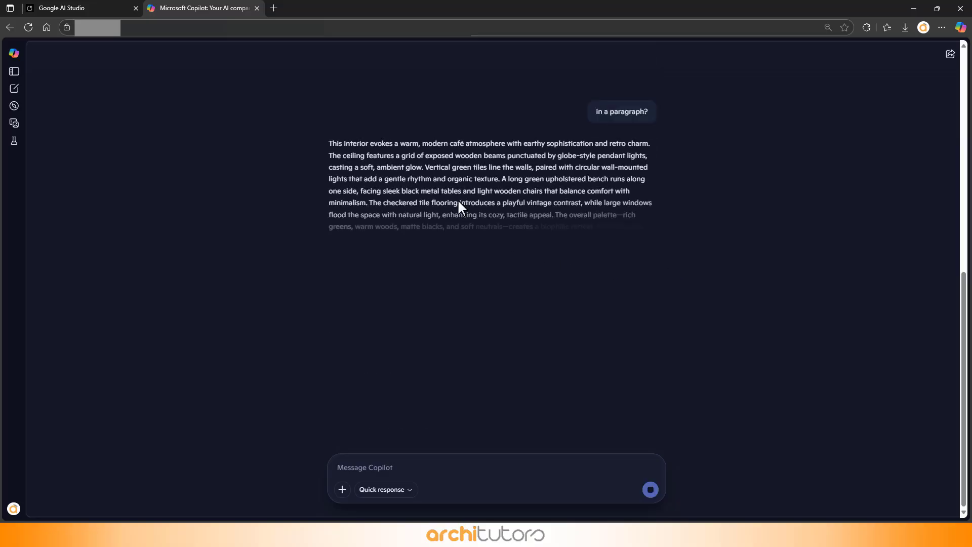
{"action": "left_click_drag", "start_coordinate": [326, 145], "coordinate": [582, 238]}
{"action": "left_click", "coordinate": [520, 248]}
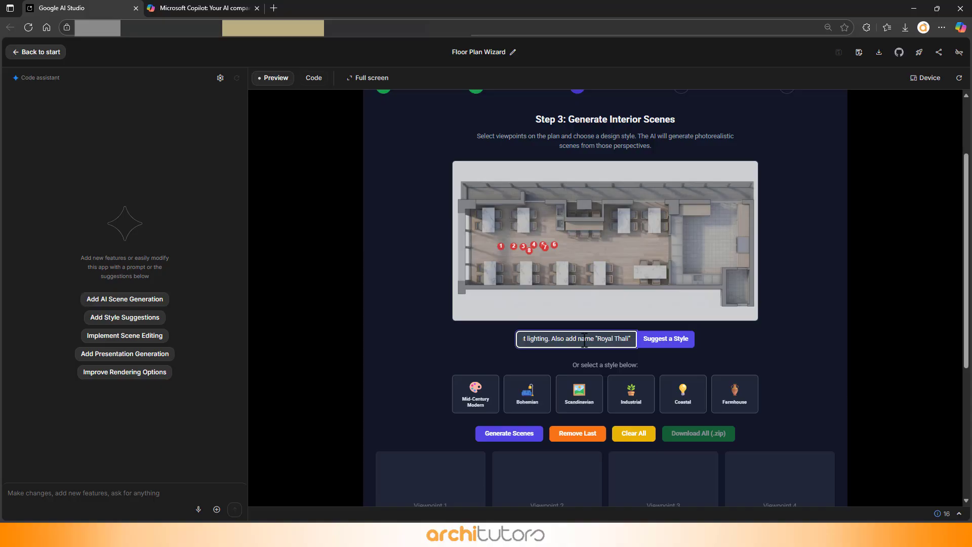
{"action": "type", "text": "hali\""}
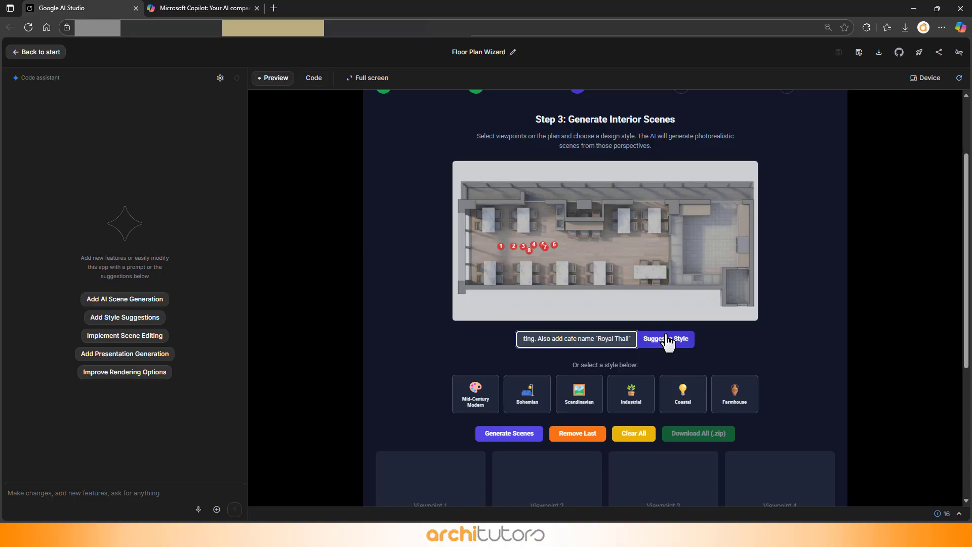
{"action": "scroll", "coordinate": [720, 324], "scroll_direction": "down", "scroll_amount": 2}
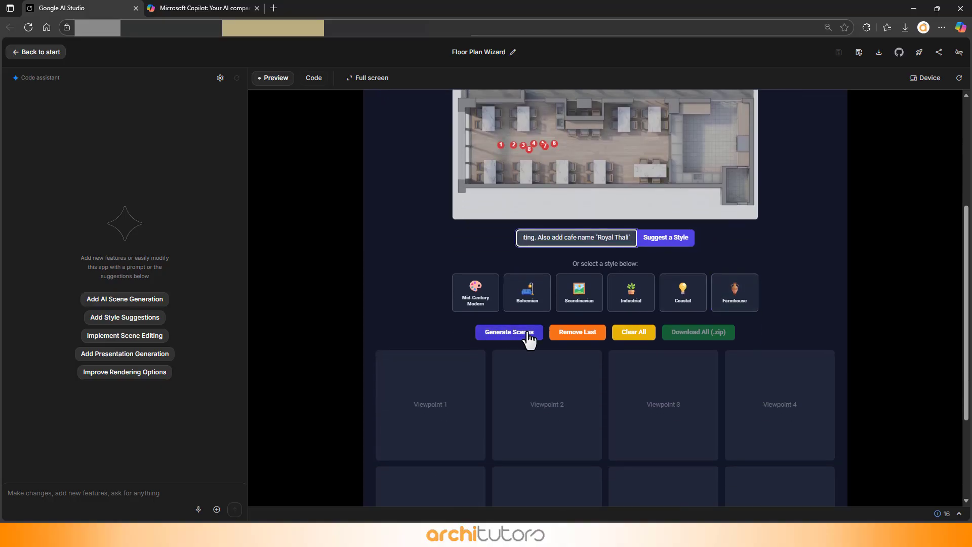
- Generate the eight Royal Thali scenes and preview several renders in the lightbox
{"action": "left_click", "coordinate": [502, 334]}
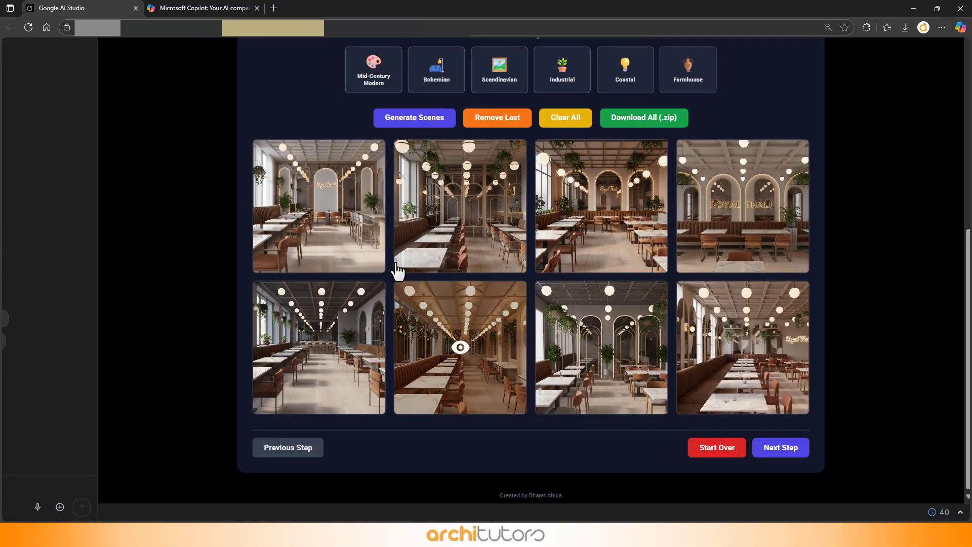
{"action": "left_click", "coordinate": [320, 242]}
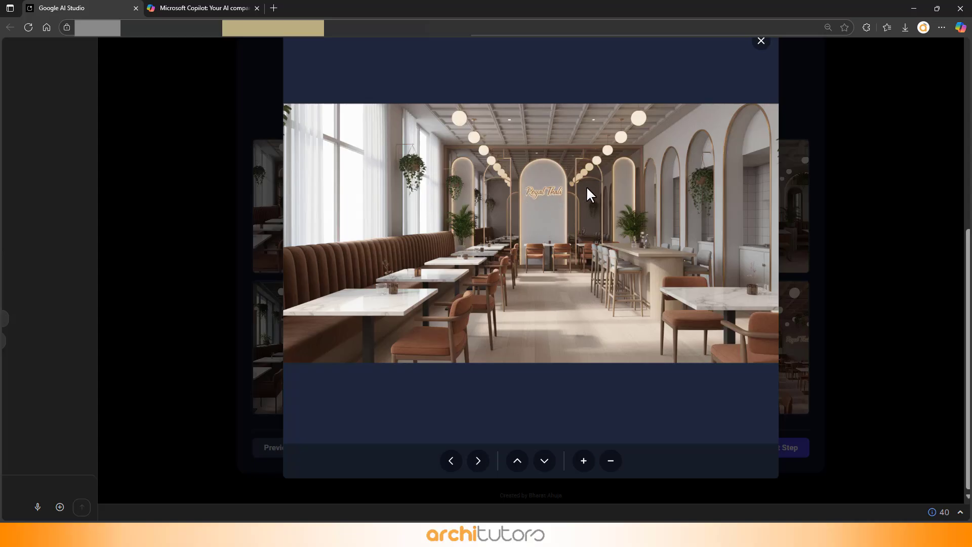
{"action": "left_click", "coordinate": [763, 42]}
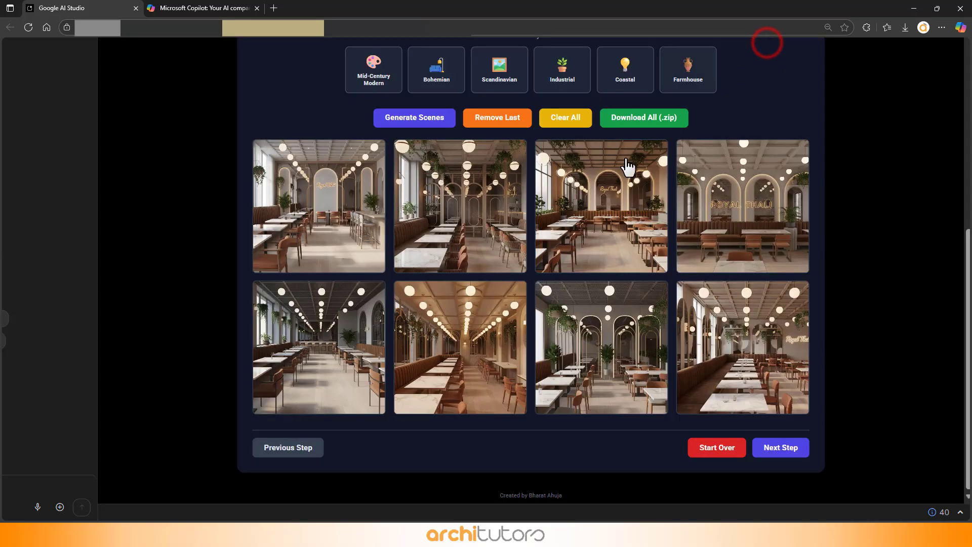
{"action": "left_click", "coordinate": [509, 237]}
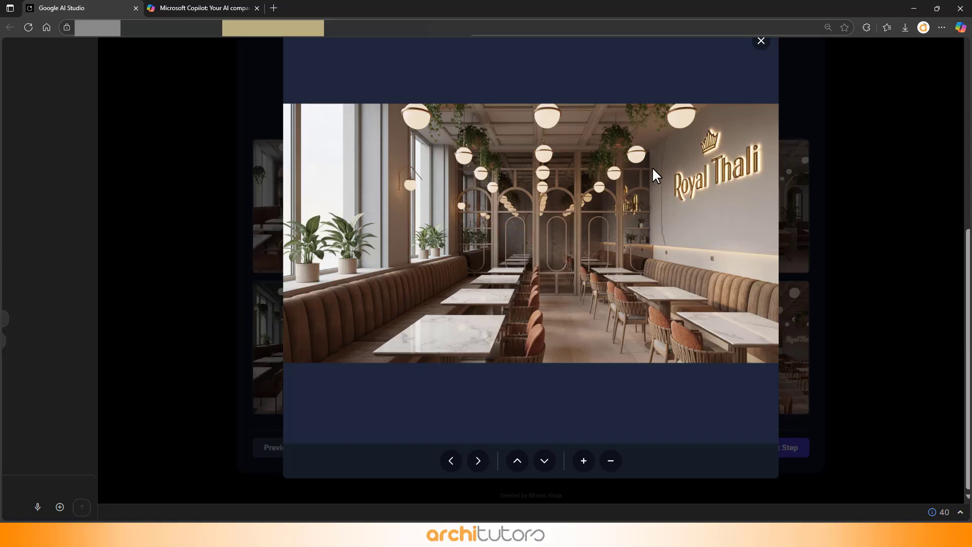
{"action": "left_click", "coordinate": [763, 42]}
{"action": "left_click", "coordinate": [621, 261]}
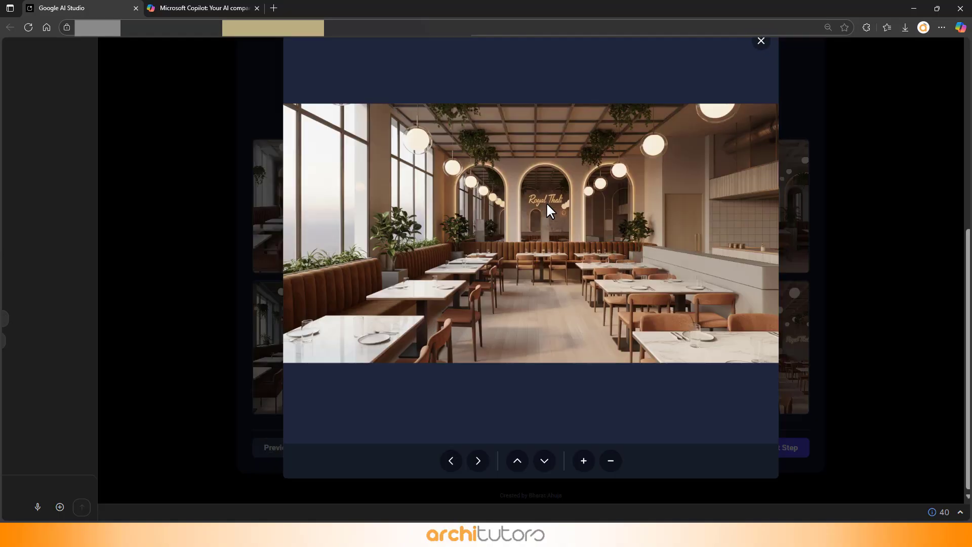
{"action": "left_click", "coordinate": [760, 43]}
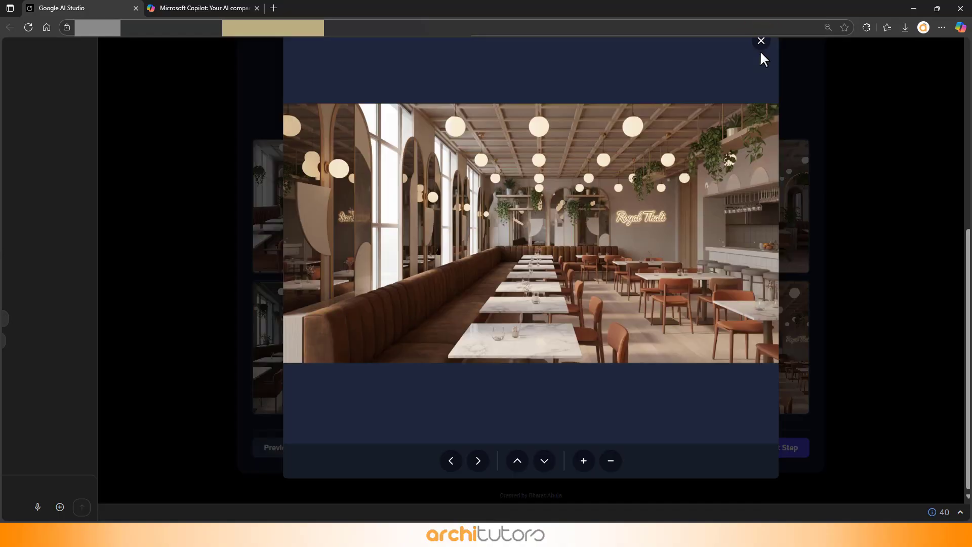
{"action": "left_click", "coordinate": [762, 42]}
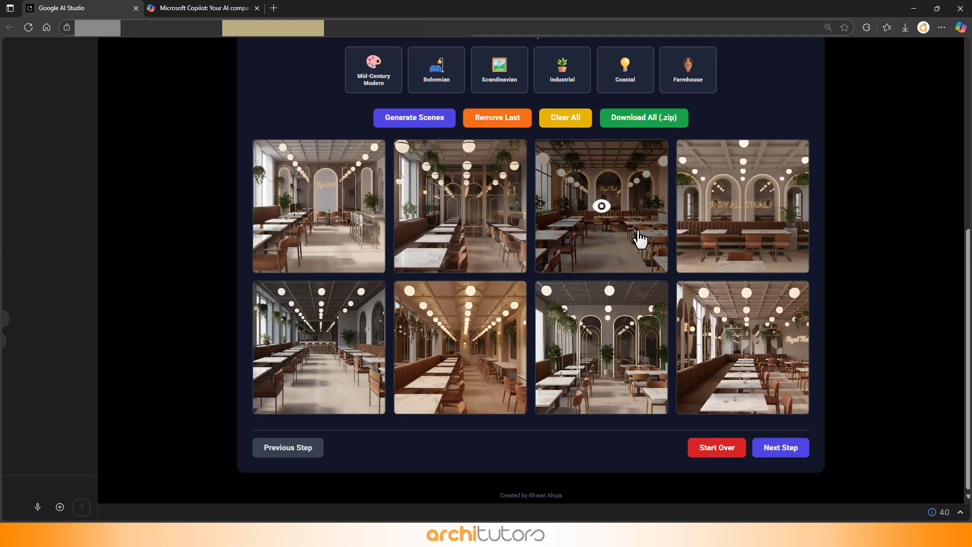
{"action": "key", "text": "Escape"}
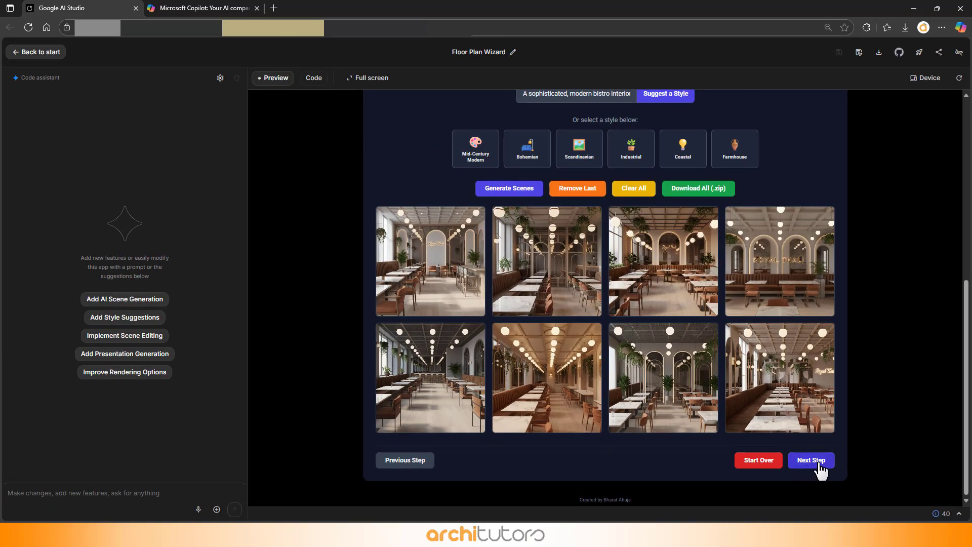
- Apply the 'add a ceiling light here' edit to scene 1
{"action": "left_click", "coordinate": [822, 468]}
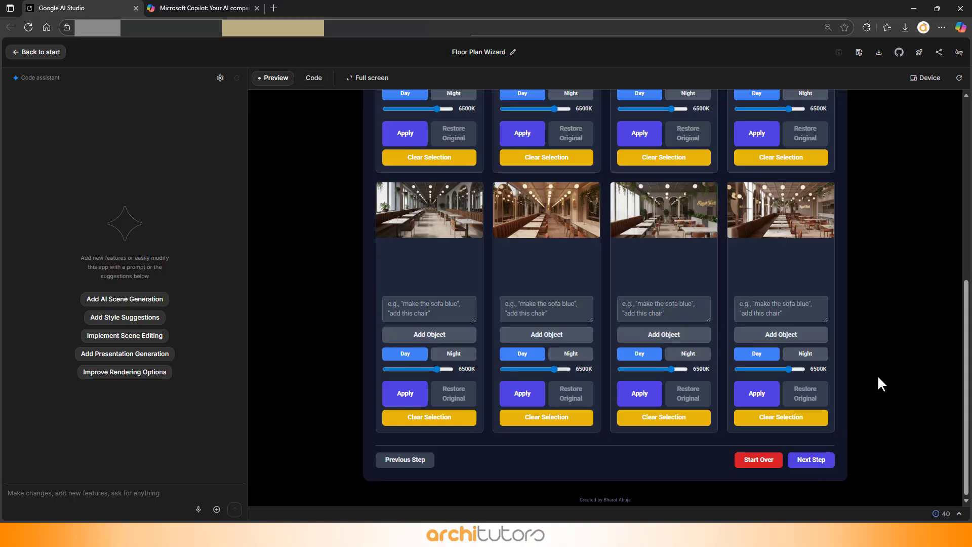
{"action": "scroll", "coordinate": [877, 384], "scroll_direction": "up", "scroll_amount": 3}
{"action": "scroll", "coordinate": [882, 378], "scroll_direction": "up", "scroll_amount": 4}
{"action": "scroll", "coordinate": [883, 378], "scroll_direction": "up", "scroll_amount": 3}
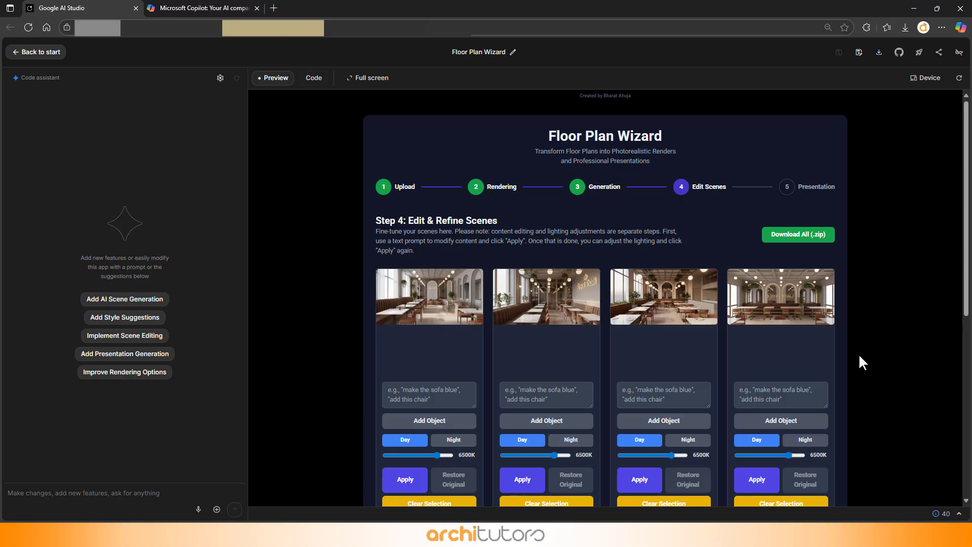
{"action": "scroll", "coordinate": [821, 427], "scroll_direction": "up", "scroll_amount": 3, "text": "ctrl"}
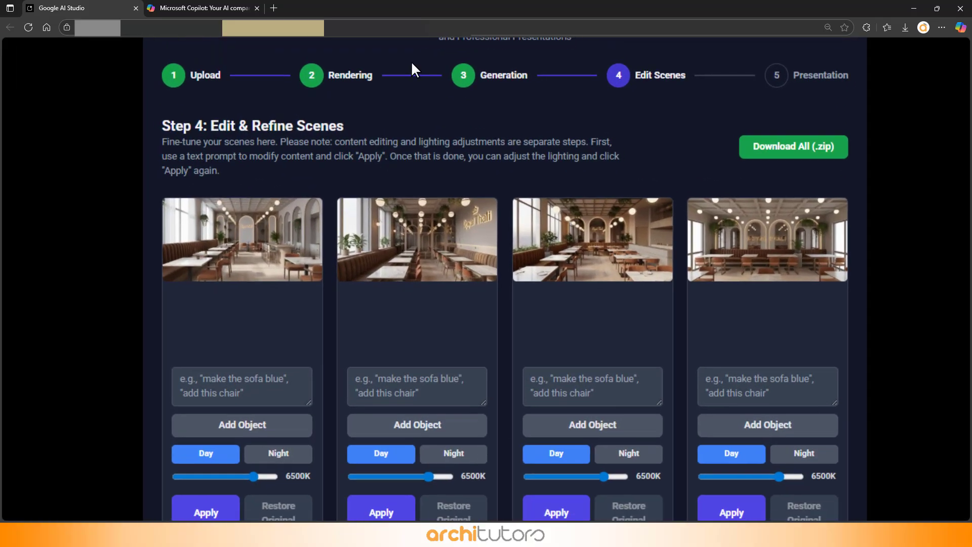
{"action": "scroll", "coordinate": [413, 71], "scroll_direction": "down", "scroll_amount": 1, "text": "ctrl"}
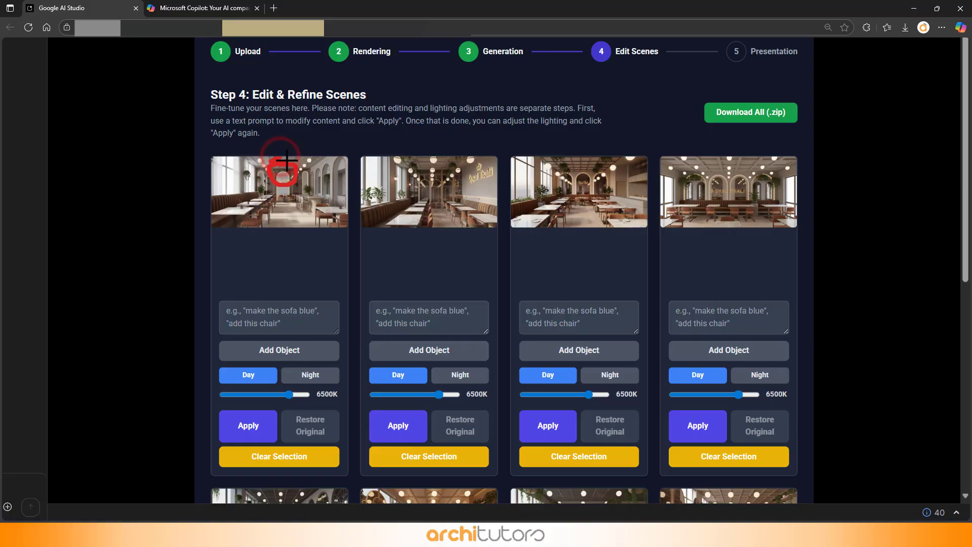
{"action": "left_click", "coordinate": [258, 312]}
{"action": "type", "text": "add a celing light here"}
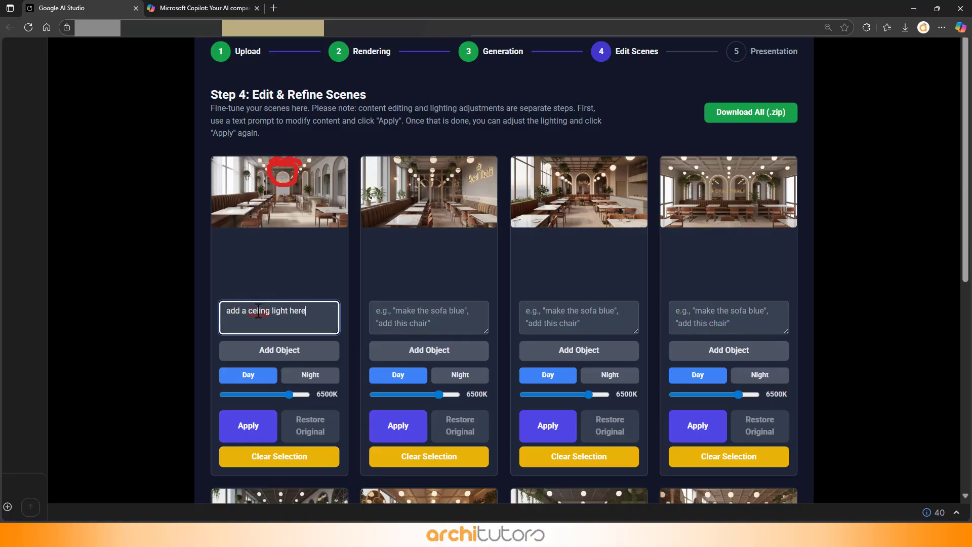
{"action": "scroll", "coordinate": [305, 347], "scroll_direction": "up", "scroll_amount": 1, "text": "ctrl"}
{"action": "right_click", "coordinate": [251, 309]}
{"action": "left_click", "coordinate": [322, 304]}
{"action": "left_click", "coordinate": [244, 444]}
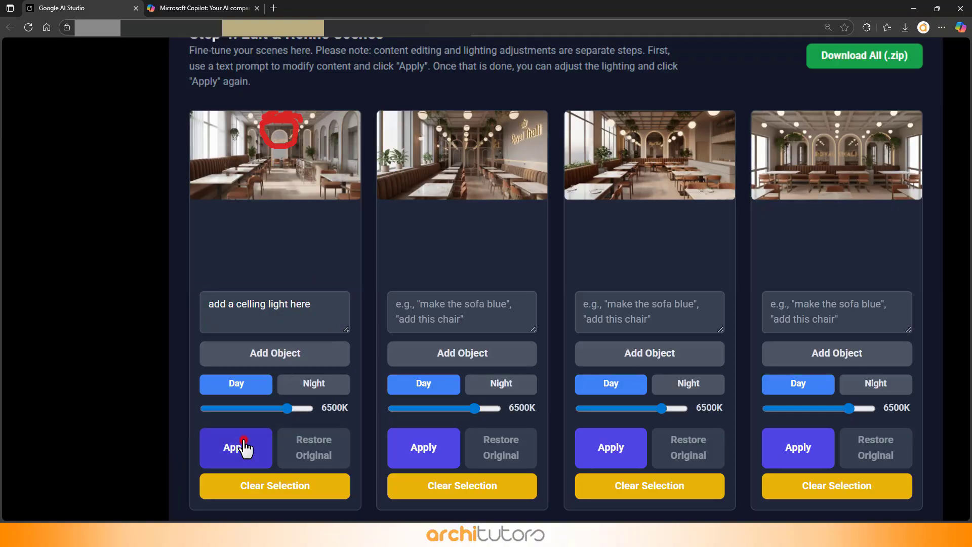
{"action": "scroll", "coordinate": [291, 97], "scroll_direction": "up", "scroll_amount": 2, "text": "ctrl"}
{"action": "scroll", "coordinate": [291, 96], "scroll_direction": "up", "scroll_amount": 2, "text": "ctrl"}
{"action": "scroll", "coordinate": [291, 97], "scroll_direction": "down", "scroll_amount": 2, "text": "ctrl"}
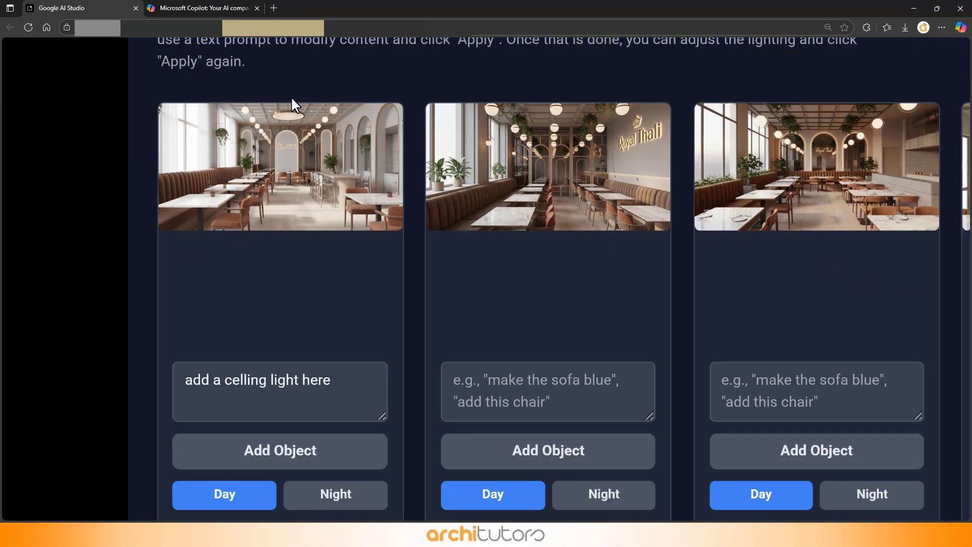
{"action": "scroll", "coordinate": [292, 96], "scroll_direction": "down", "scroll_amount": 1, "text": "ctrl"}
{"action": "scroll", "coordinate": [306, 347], "scroll_direction": "down", "scroll_amount": 1, "text": "ctrl"}
- Clear scene 1's prompt, apply Night lighting, then restore the original render
{"action": "triple_click", "coordinate": [327, 330]}
{"action": "key", "text": "BackSpace"}
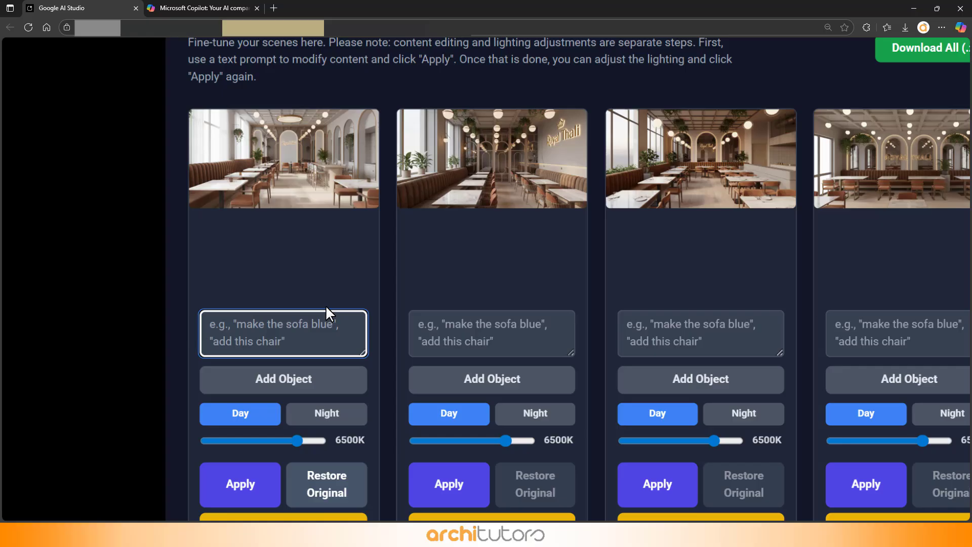
{"action": "scroll", "coordinate": [326, 304], "scroll_direction": "down", "scroll_amount": 1, "text": "ctrl"}
{"action": "left_click", "coordinate": [326, 396]}
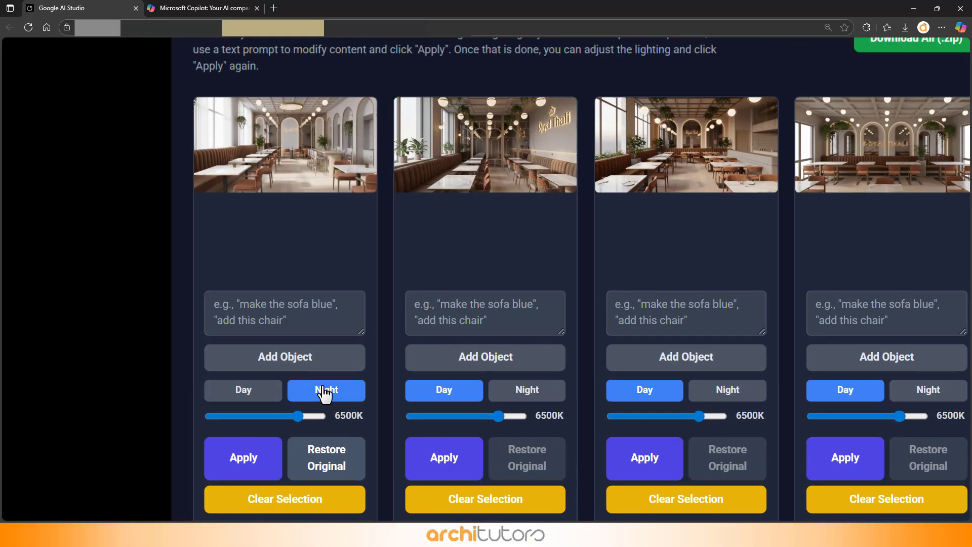
{"action": "left_click", "coordinate": [272, 440]}
{"action": "scroll", "coordinate": [361, 266], "scroll_direction": "down", "scroll_amount": 1, "text": "ctrl"}
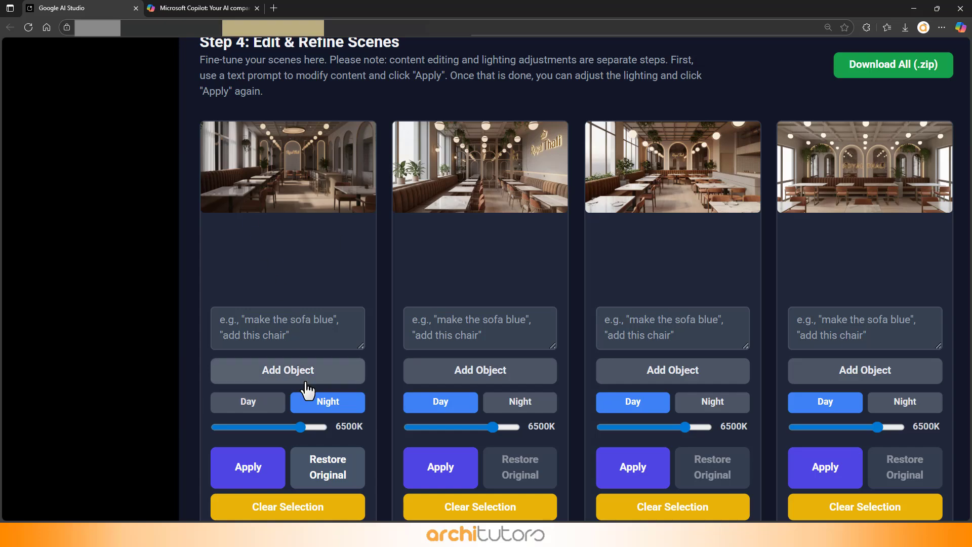
{"action": "left_click", "coordinate": [320, 461]}
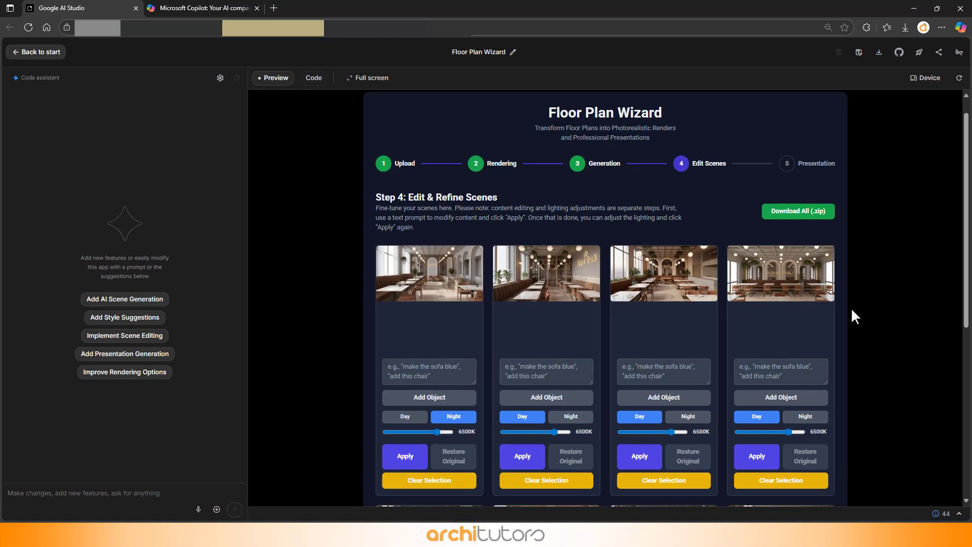
{"action": "scroll", "coordinate": [926, 276], "scroll_direction": "down", "scroll_amount": 3}
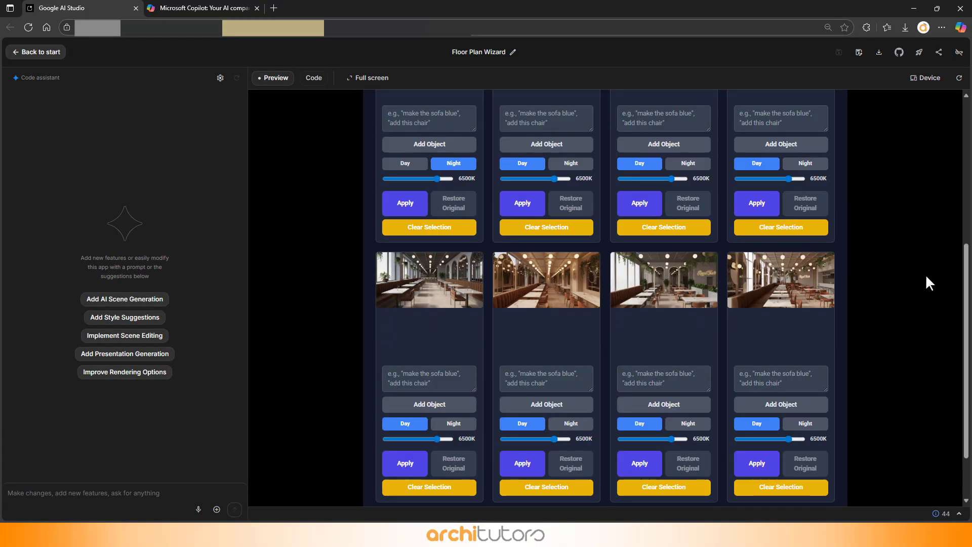
{"action": "scroll", "coordinate": [927, 276], "scroll_direction": "up", "scroll_amount": 4}
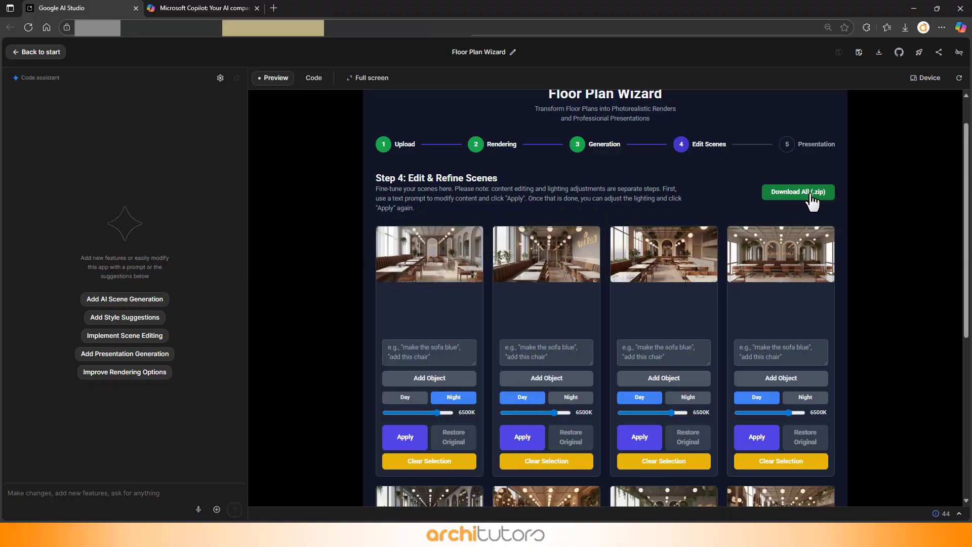
{"action": "scroll", "coordinate": [812, 200], "scroll_direction": "down", "scroll_amount": 5}
{"action": "scroll", "coordinate": [779, 436], "scroll_direction": "down", "scroll_amount": 2}
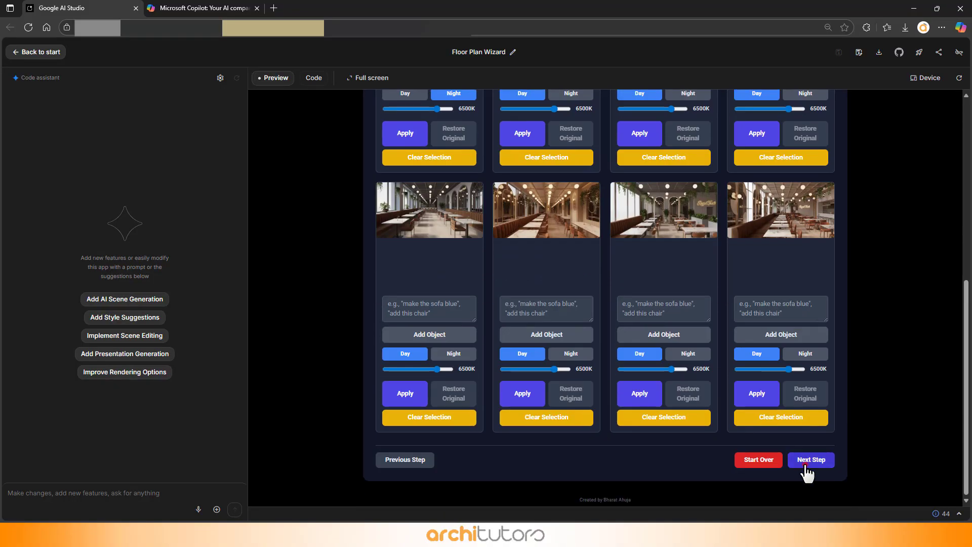
- Go to the Step 5 presentation and choose the Minimalist Gray theme
{"action": "left_click", "coordinate": [808, 461]}
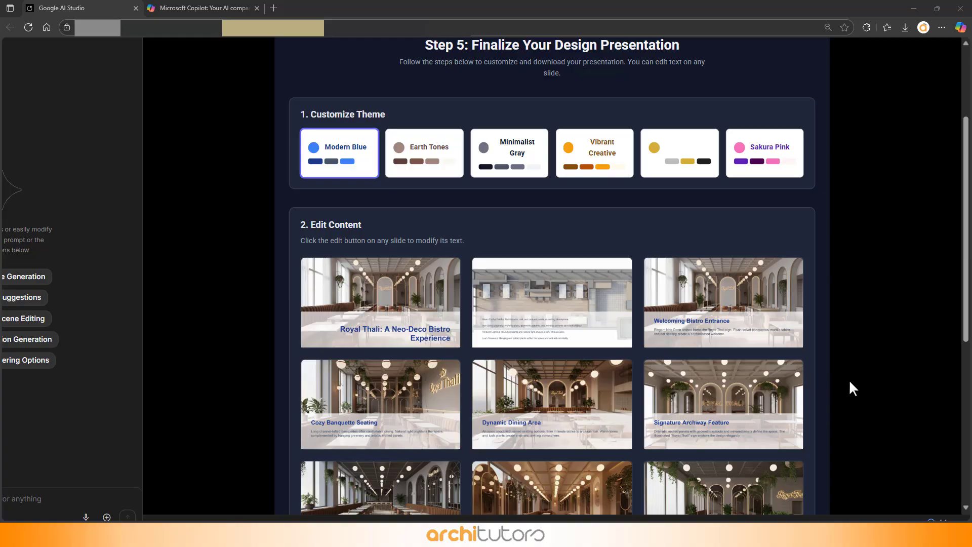
{"action": "scroll", "coordinate": [811, 361], "scroll_direction": "down", "scroll_amount": 2}
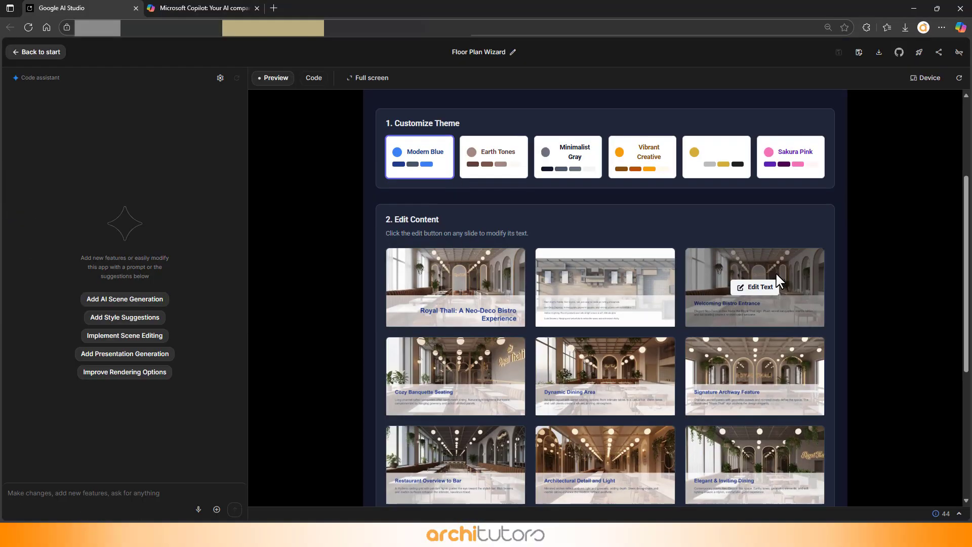
{"action": "scroll", "coordinate": [604, 231], "scroll_direction": "up", "scroll_amount": 1}
{"action": "scroll", "coordinate": [605, 230], "scroll_direction": "down", "scroll_amount": 1}
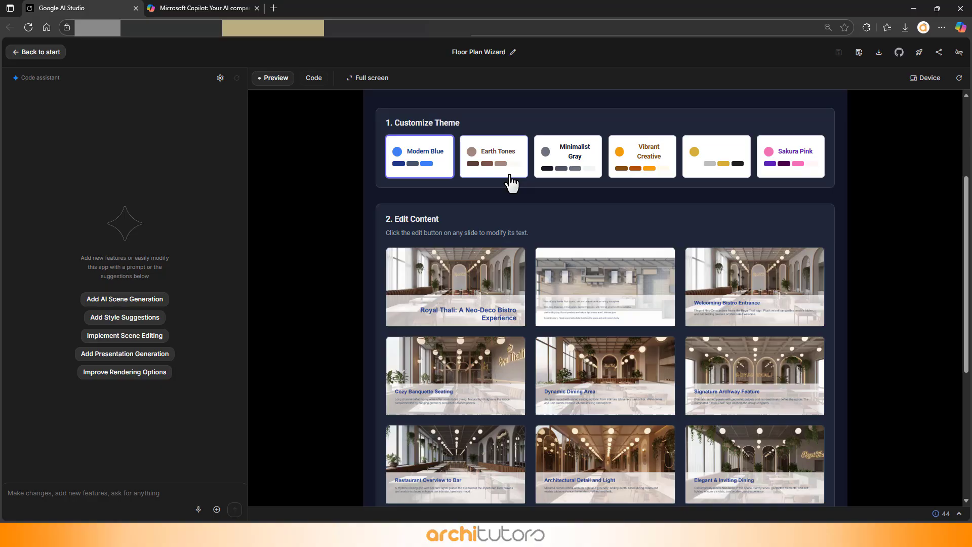
{"action": "left_click", "coordinate": [591, 178]}
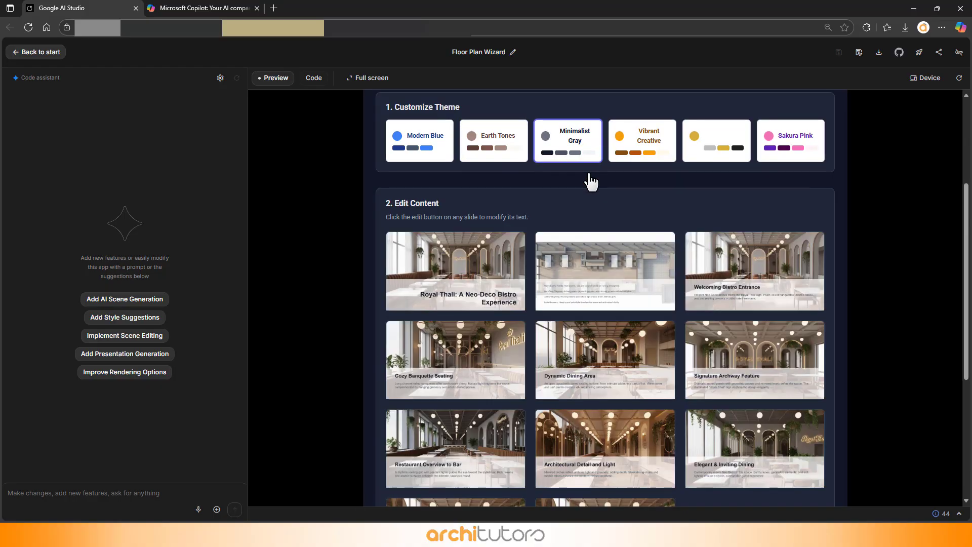
{"action": "scroll", "coordinate": [586, 180], "scroll_direction": "down", "scroll_amount": 2}
{"action": "scroll", "coordinate": [619, 235], "scroll_direction": "down", "scroll_amount": 2}
- Play the slideshow through all 11 slides
{"action": "left_click", "coordinate": [548, 412]}
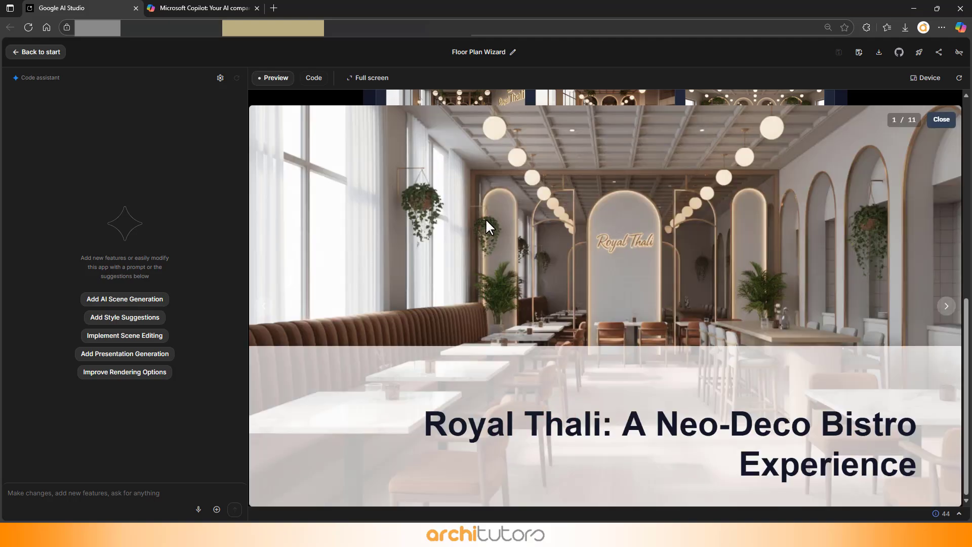
{"action": "left_click", "coordinate": [948, 310]}
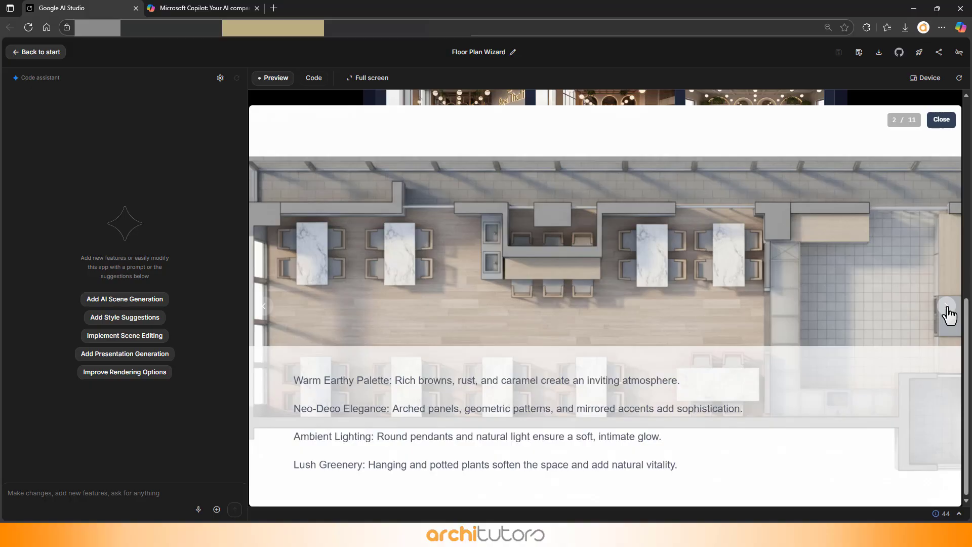
{"action": "left_click", "coordinate": [948, 312]}
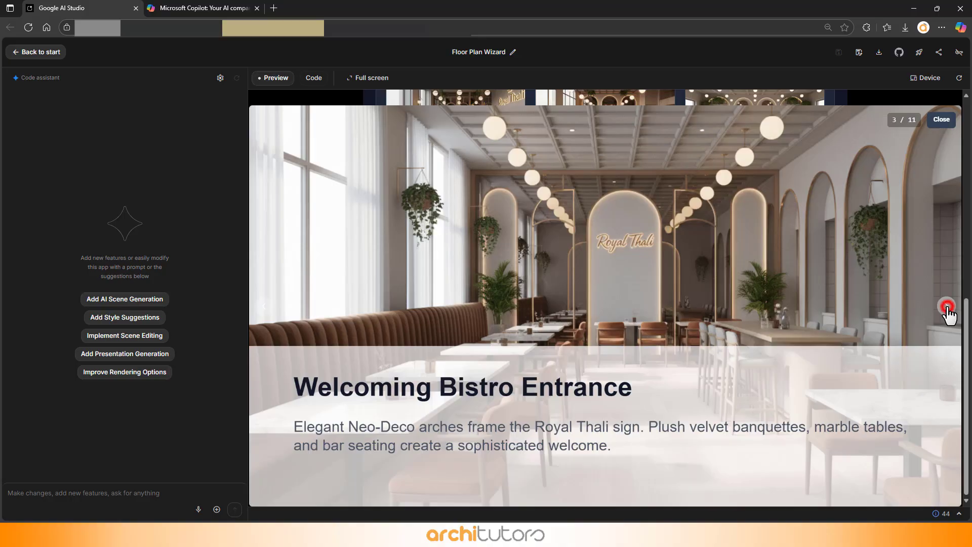
{"action": "left_click", "coordinate": [948, 310]}
{"action": "left_click", "coordinate": [948, 310]}
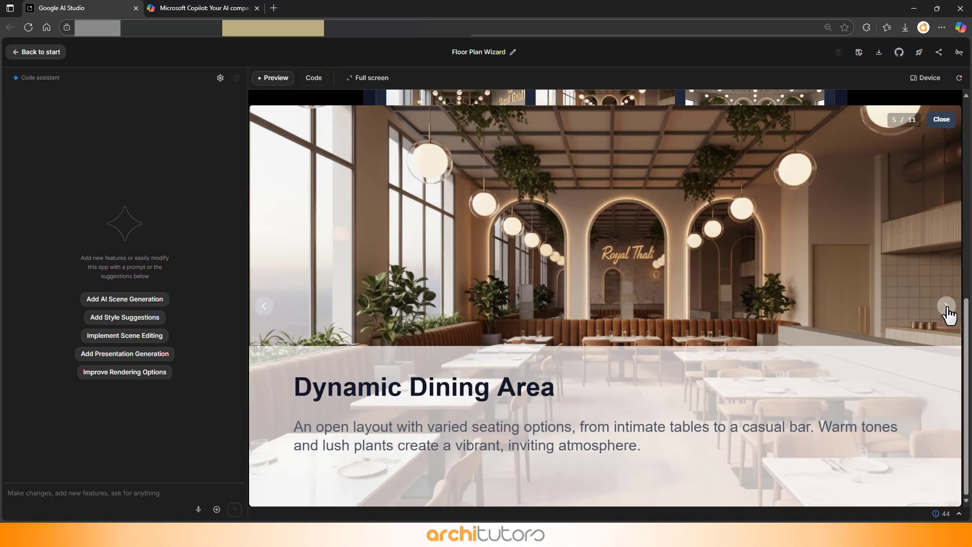
{"action": "left_click", "coordinate": [948, 310]}
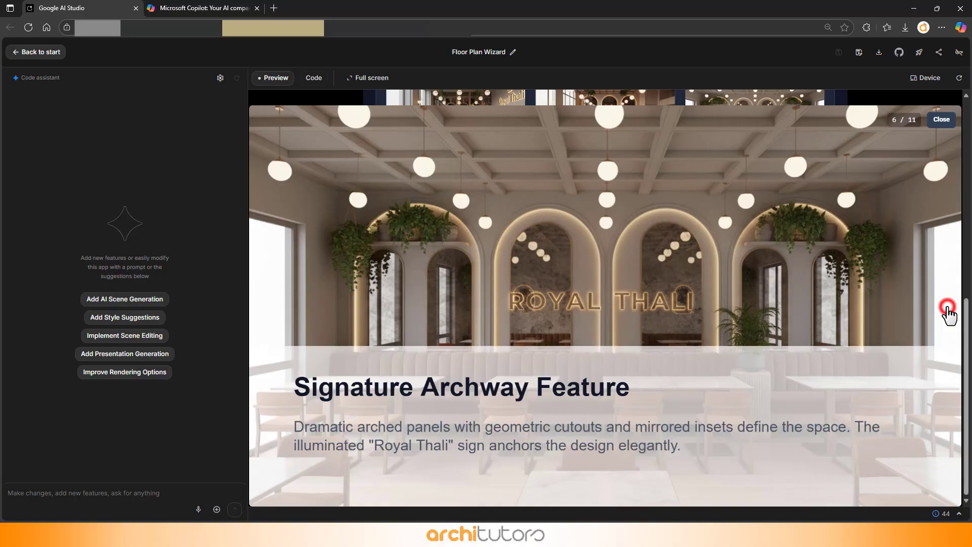
{"action": "left_click", "coordinate": [948, 310]}
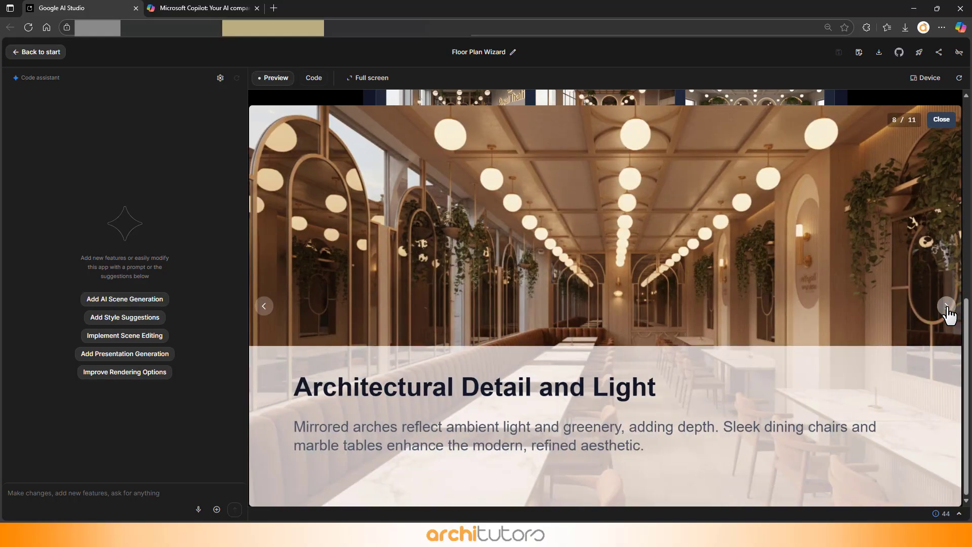
{"action": "left_click", "coordinate": [948, 311]}
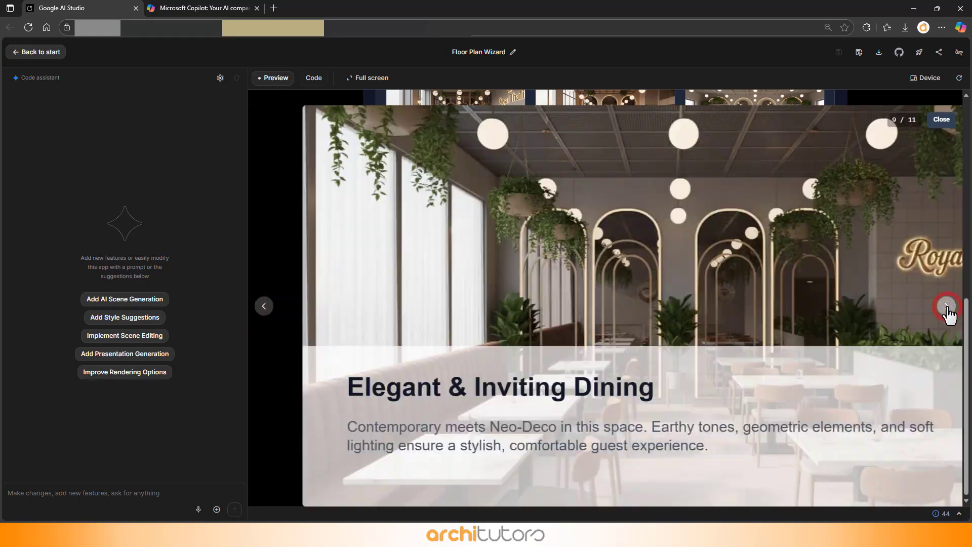
{"action": "left_click", "coordinate": [948, 310]}
{"action": "left_click", "coordinate": [949, 309]}
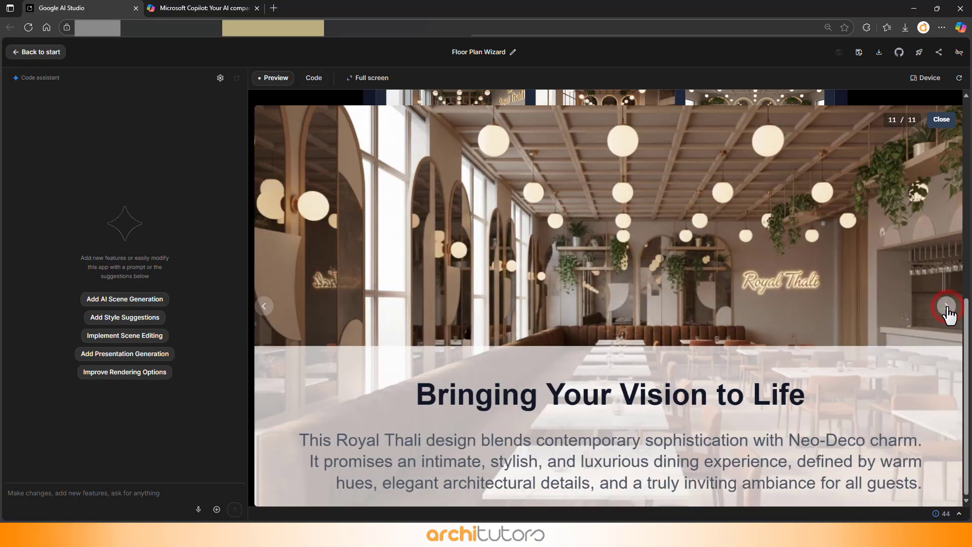
- Close the slideshow and browse the exported slide PNGs to slide_3
{"action": "left_click", "coordinate": [941, 120]}
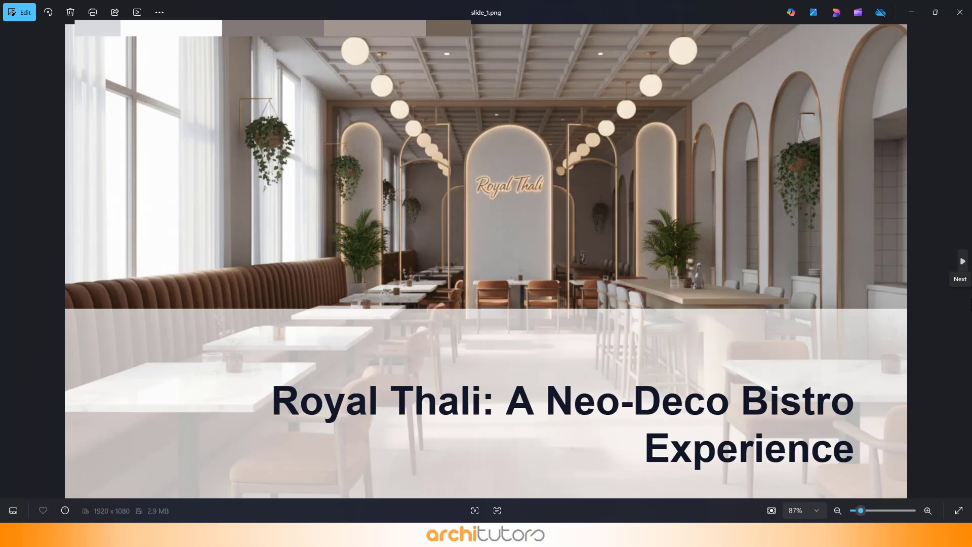
{"action": "left_click", "coordinate": [963, 262]}
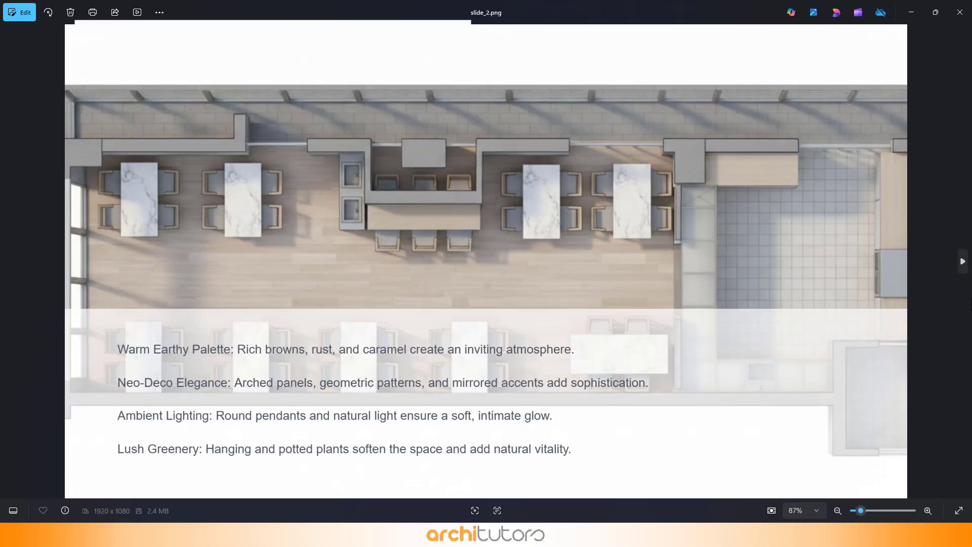
{"action": "left_click", "coordinate": [963, 263]}
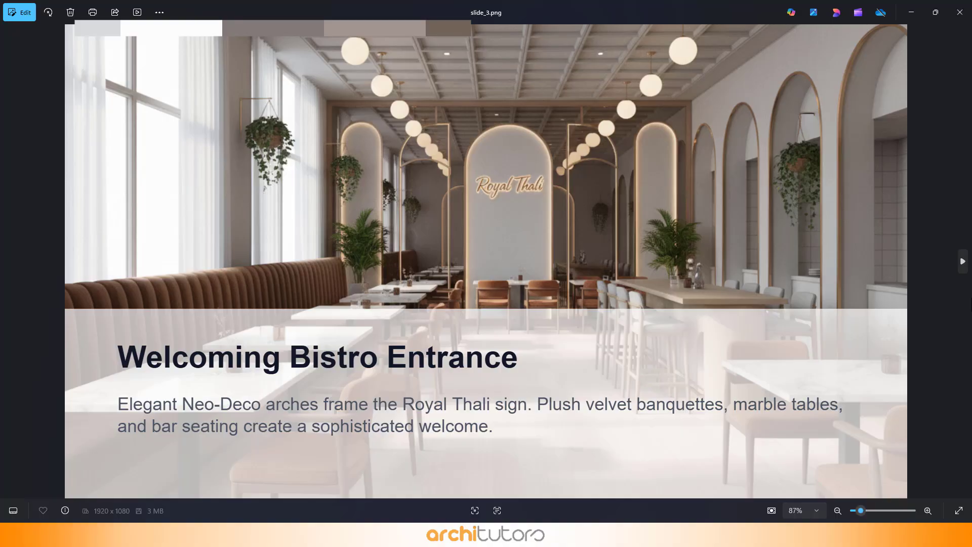